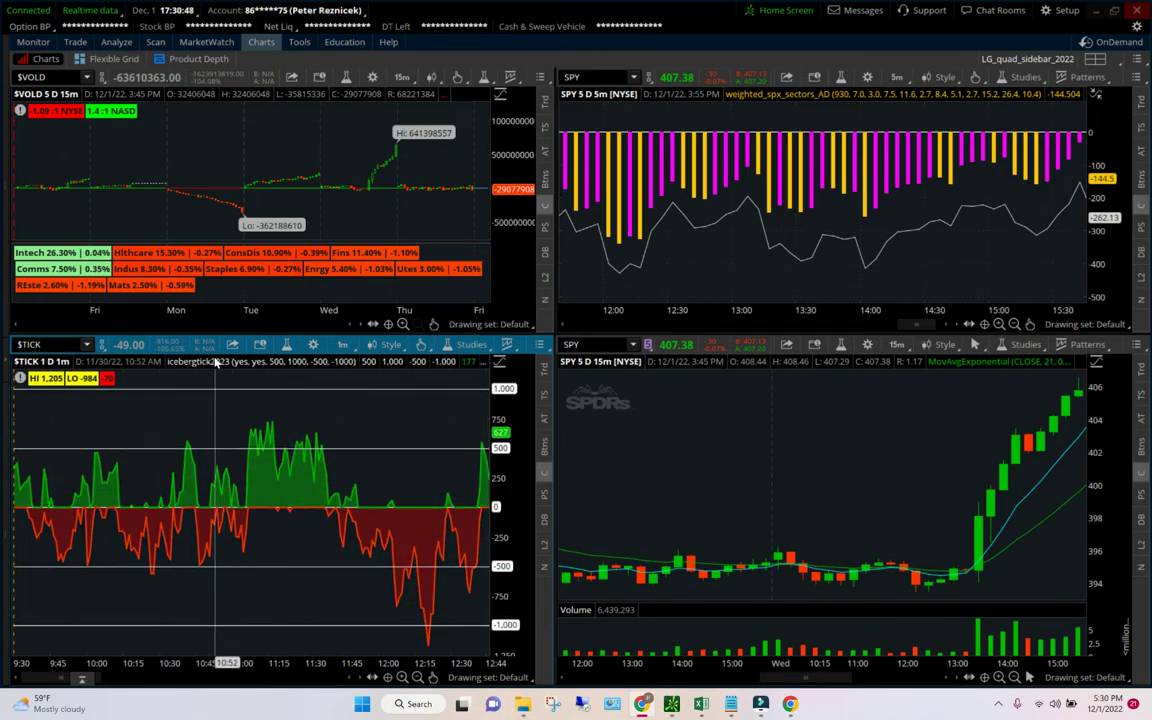
# Step: Hide the upper_lineone and lower_lineone plots of the icebergtick2023 study on the $TICK chart
pyautogui.click(287, 344)
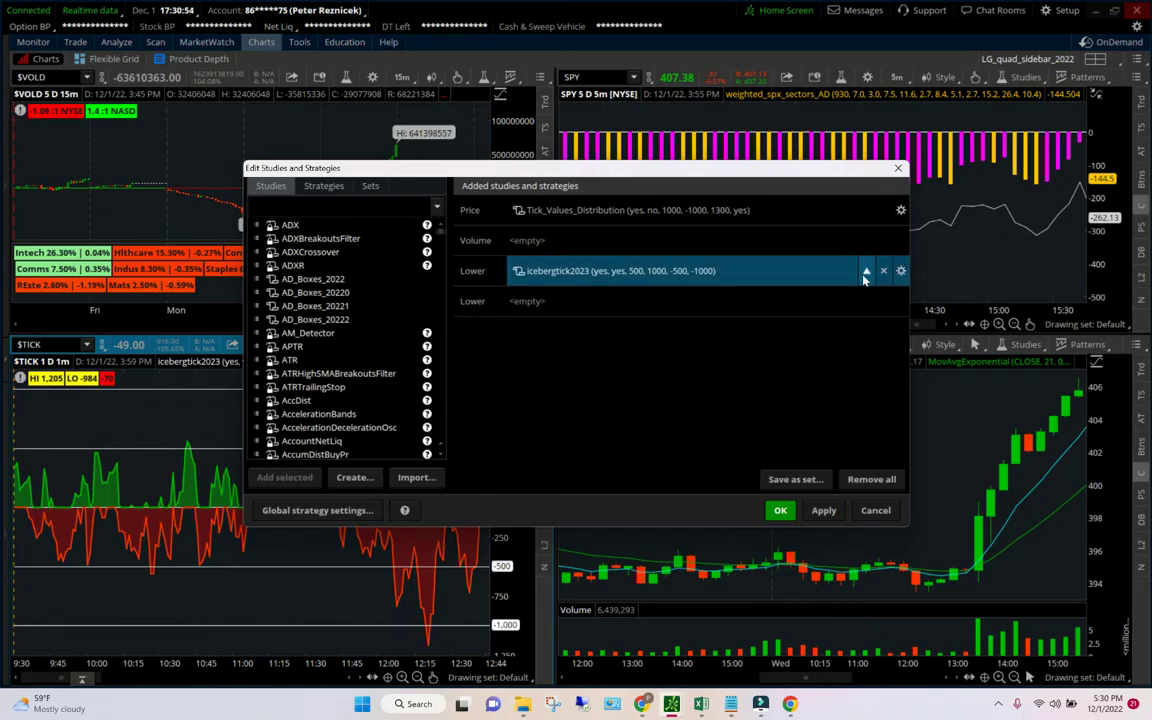
pyautogui.click(901, 270)
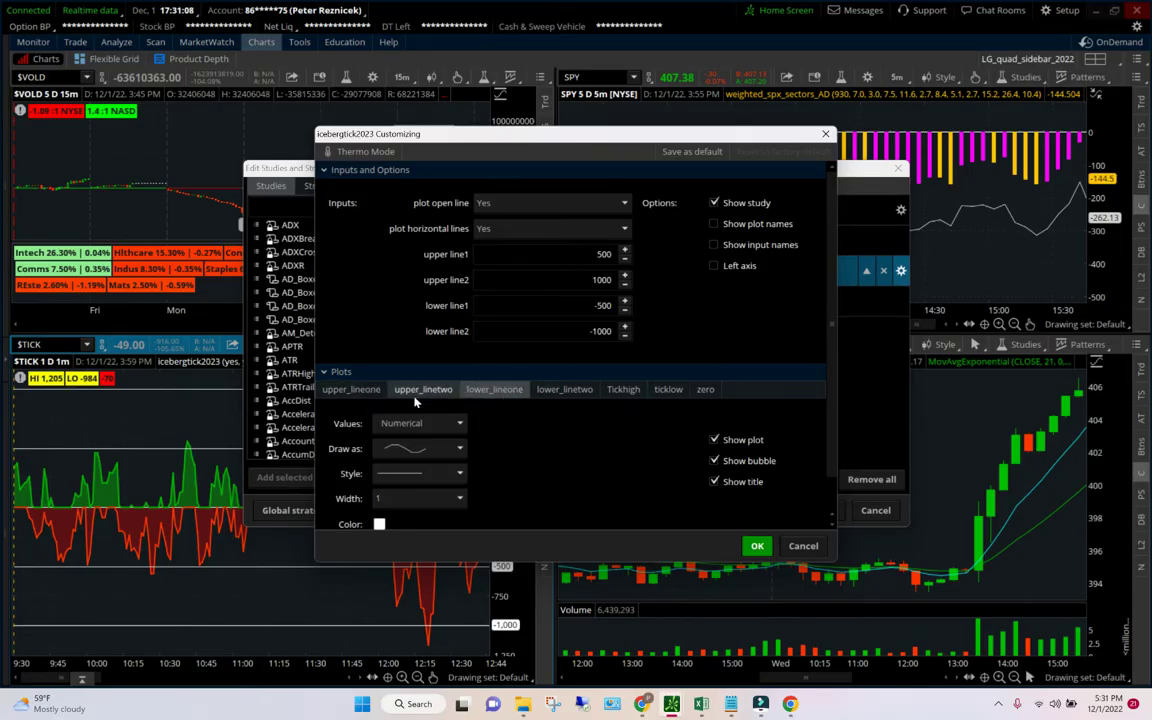
pyautogui.click(714, 441)
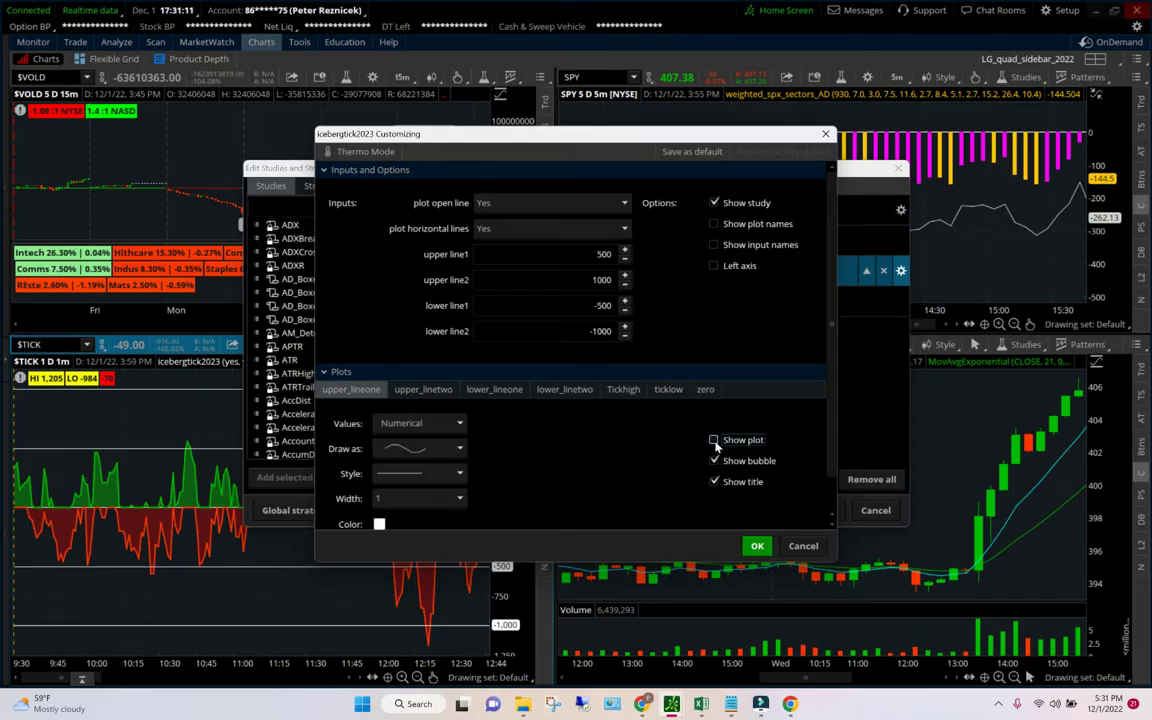
pyautogui.click(509, 391)
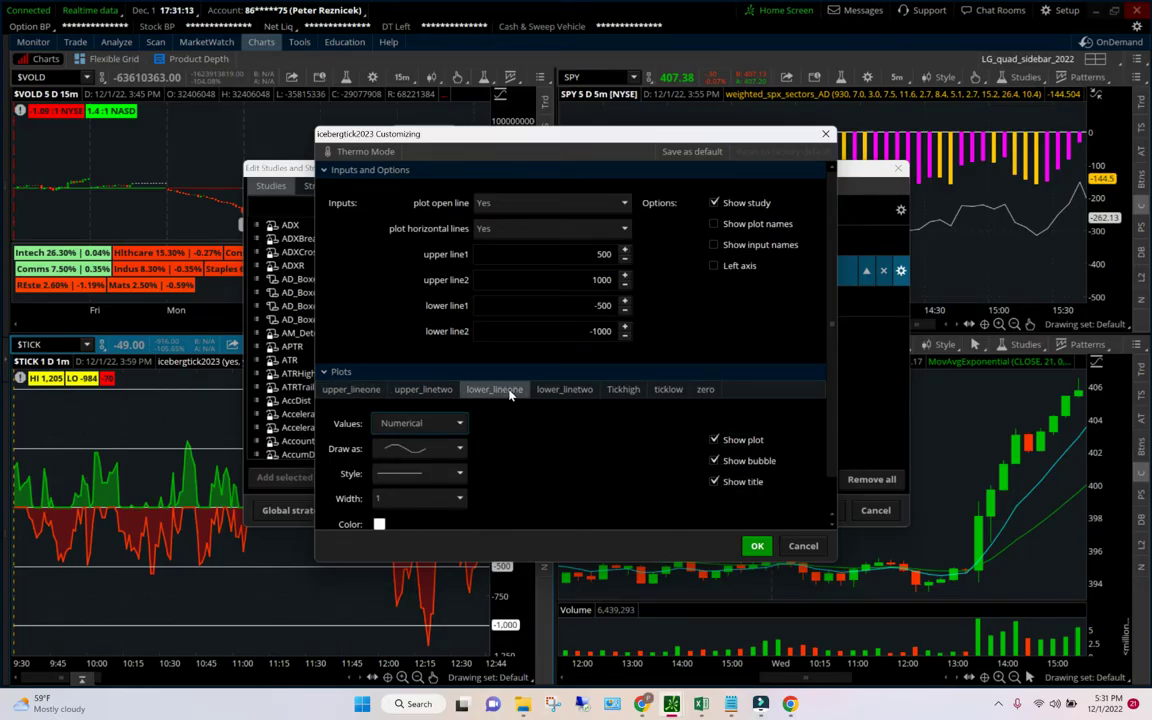
pyautogui.click(714, 441)
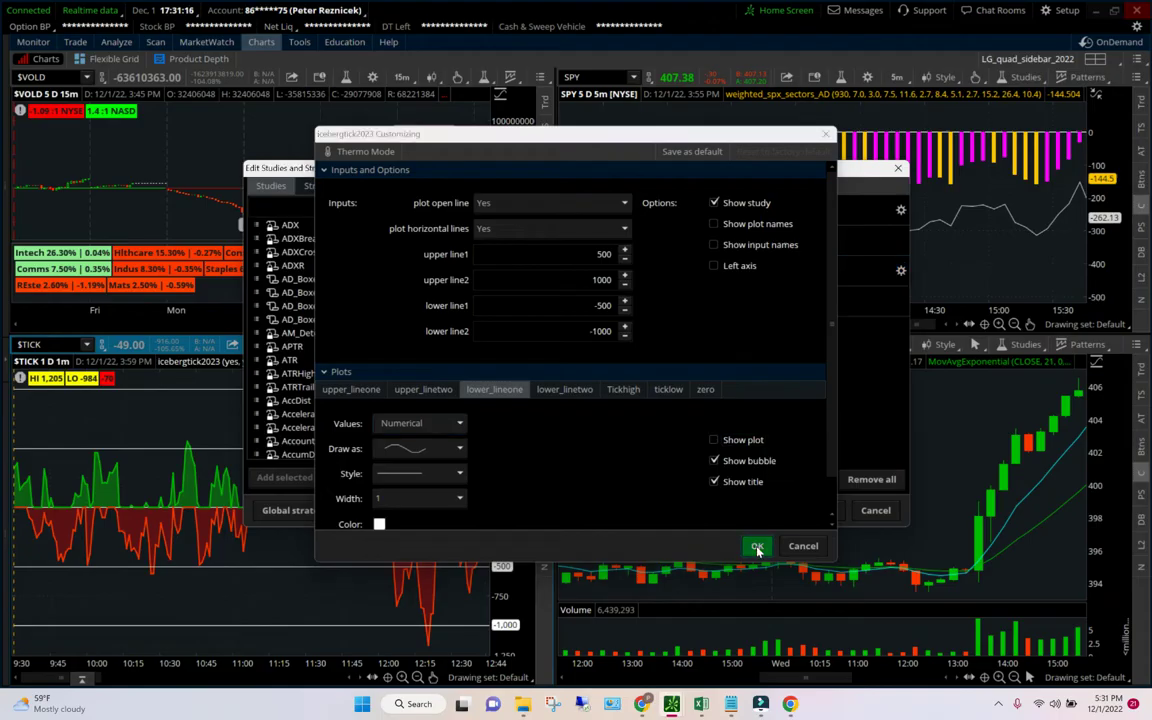
pyautogui.click(756, 546)
pyautogui.click(781, 511)
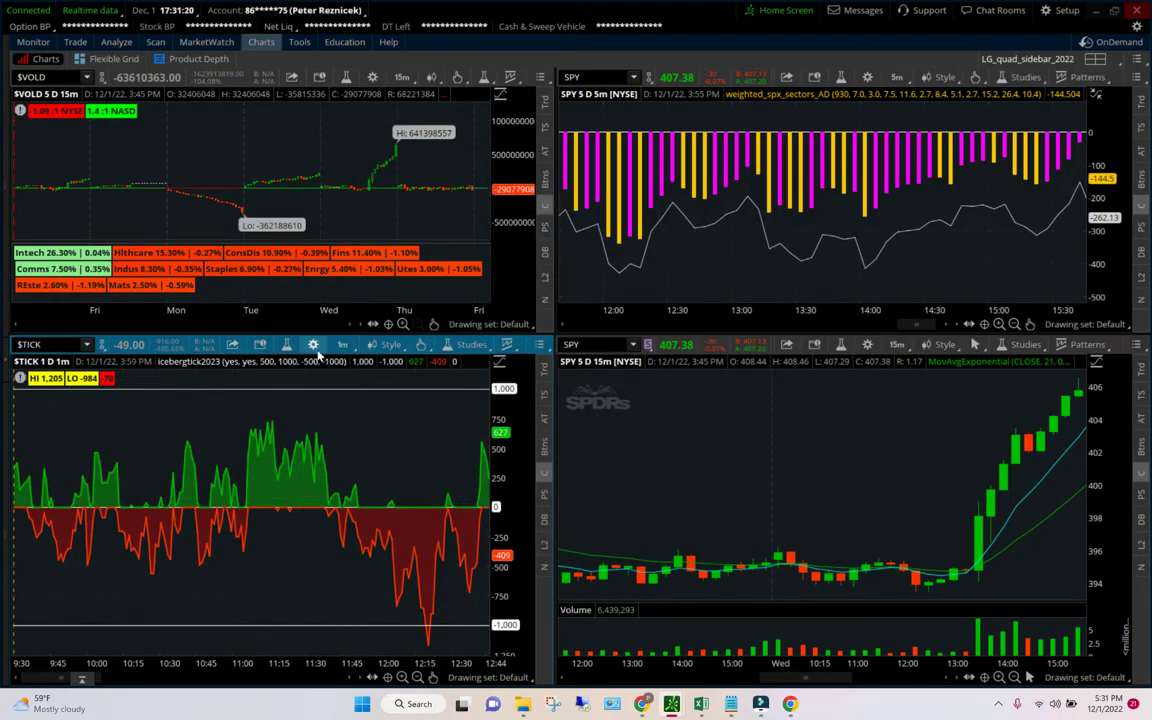
# Step: Recolor the icebergtick2023 study's Tickhigh plot light purple and its ticklow plot white
pyautogui.click(288, 345)
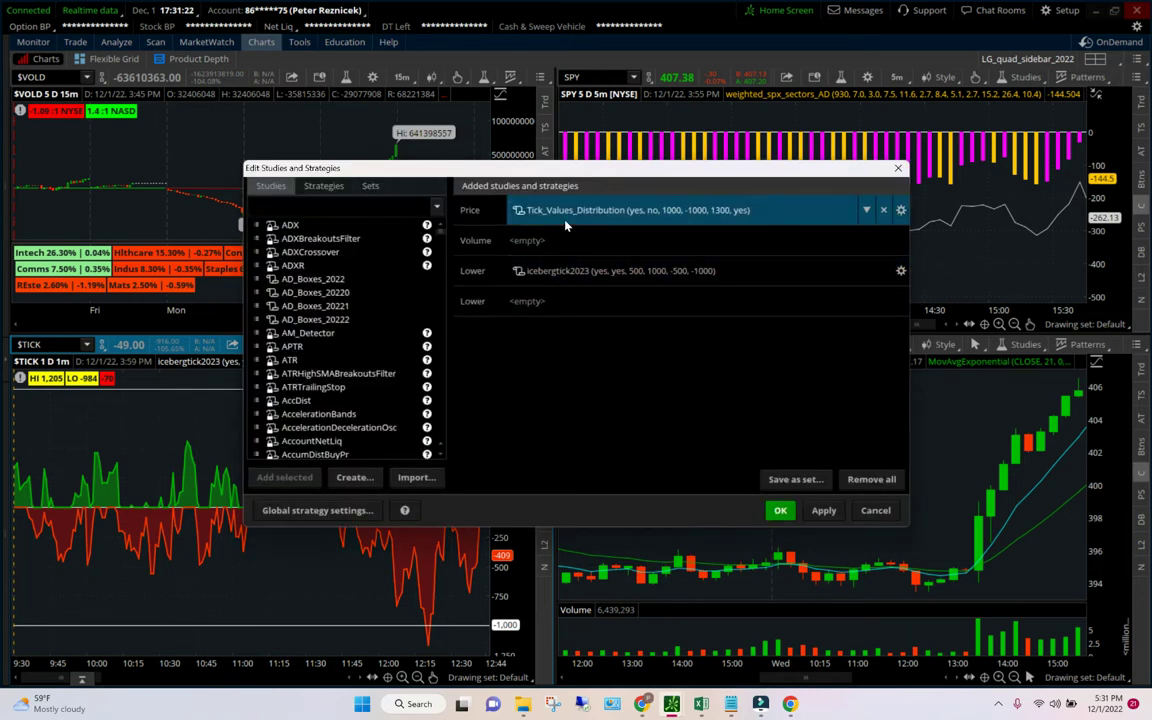
pyautogui.click(901, 271)
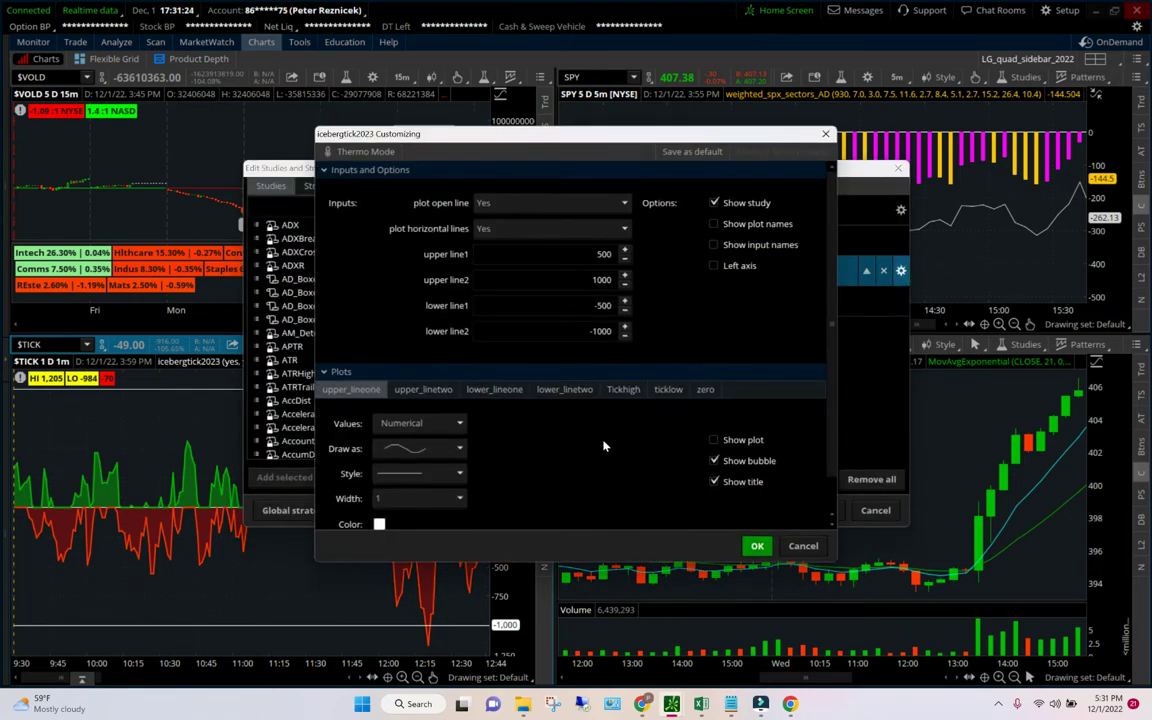
pyautogui.scroll(-1, 600, 452)
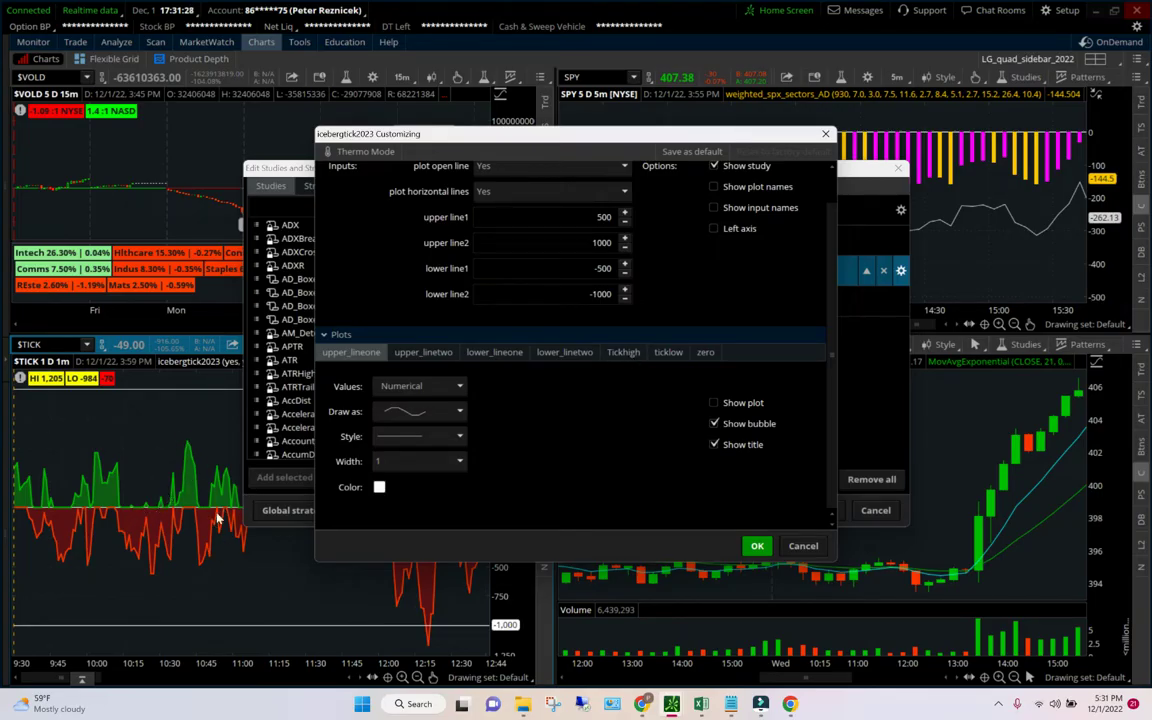
pyautogui.click(627, 353)
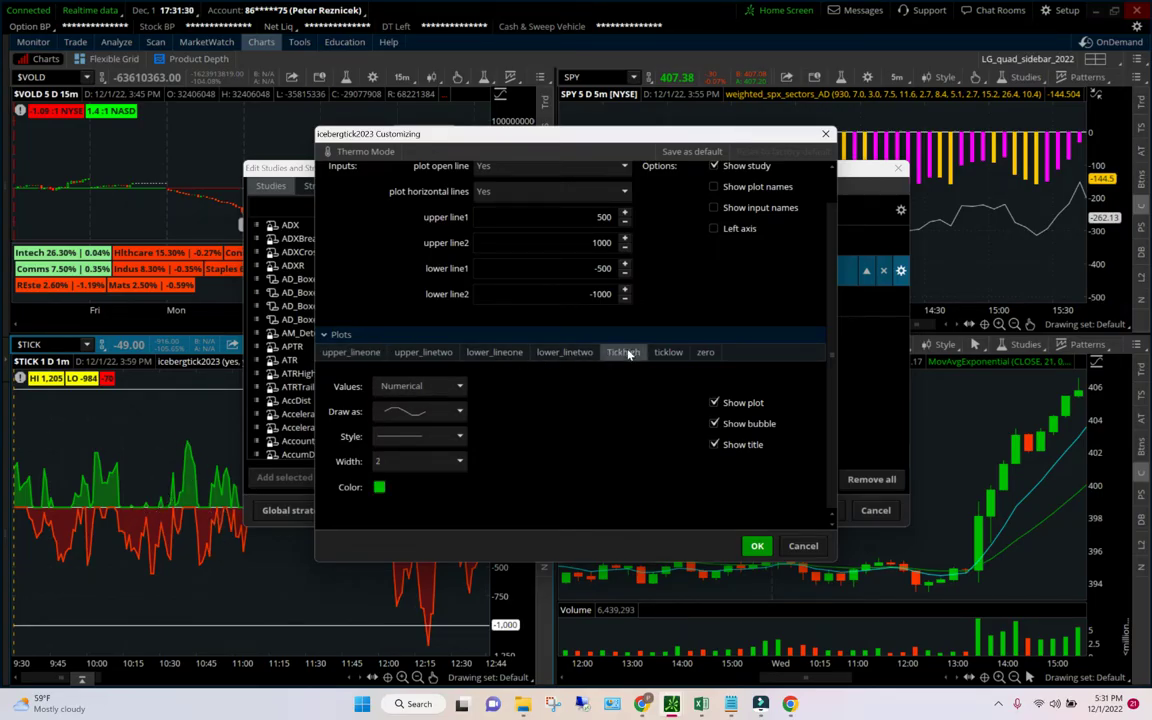
pyautogui.click(379, 487)
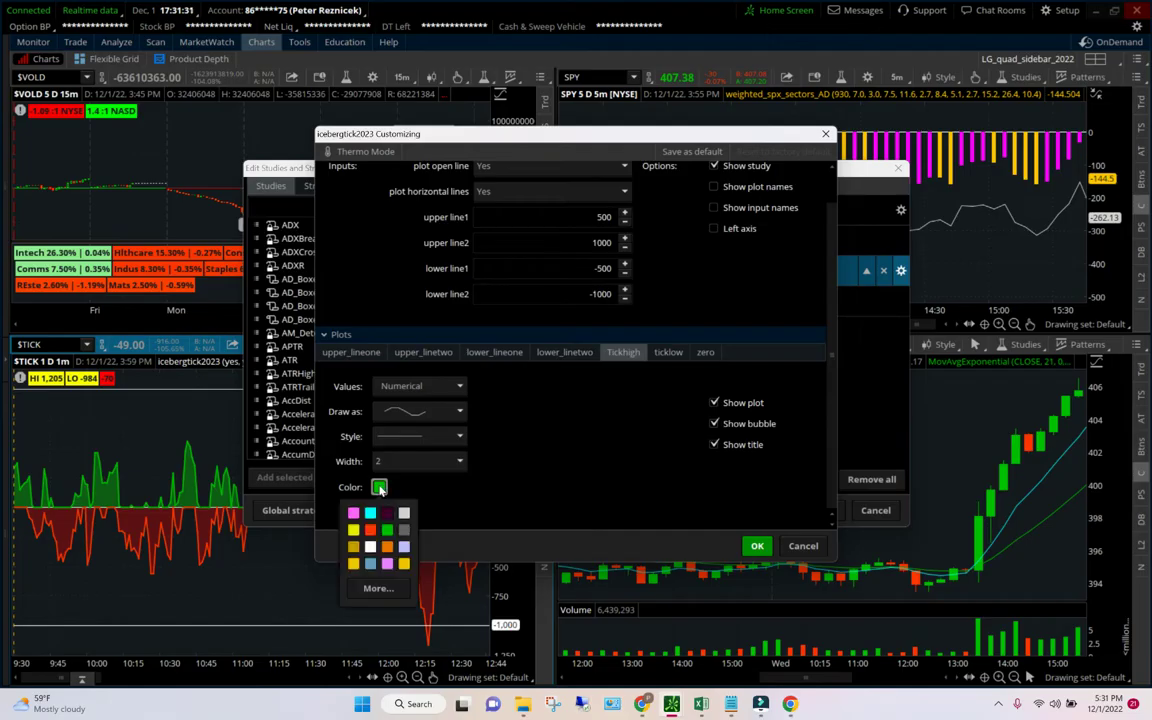
pyautogui.click(404, 546)
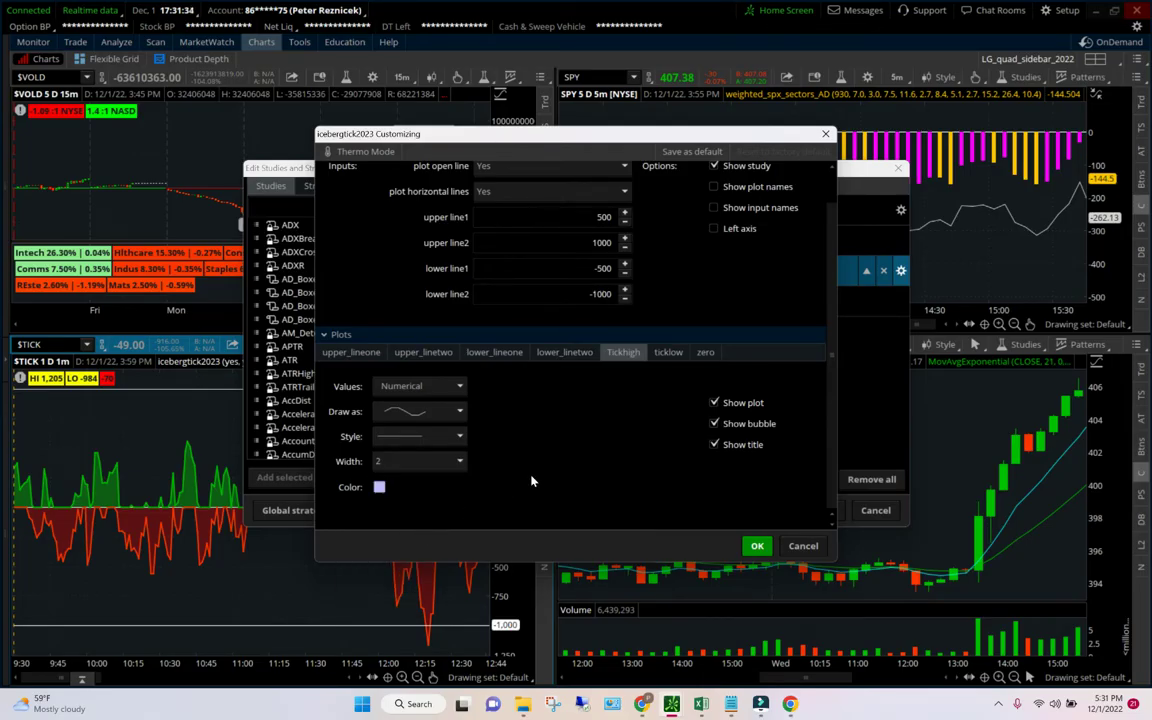
pyautogui.click(668, 352)
pyautogui.click(379, 487)
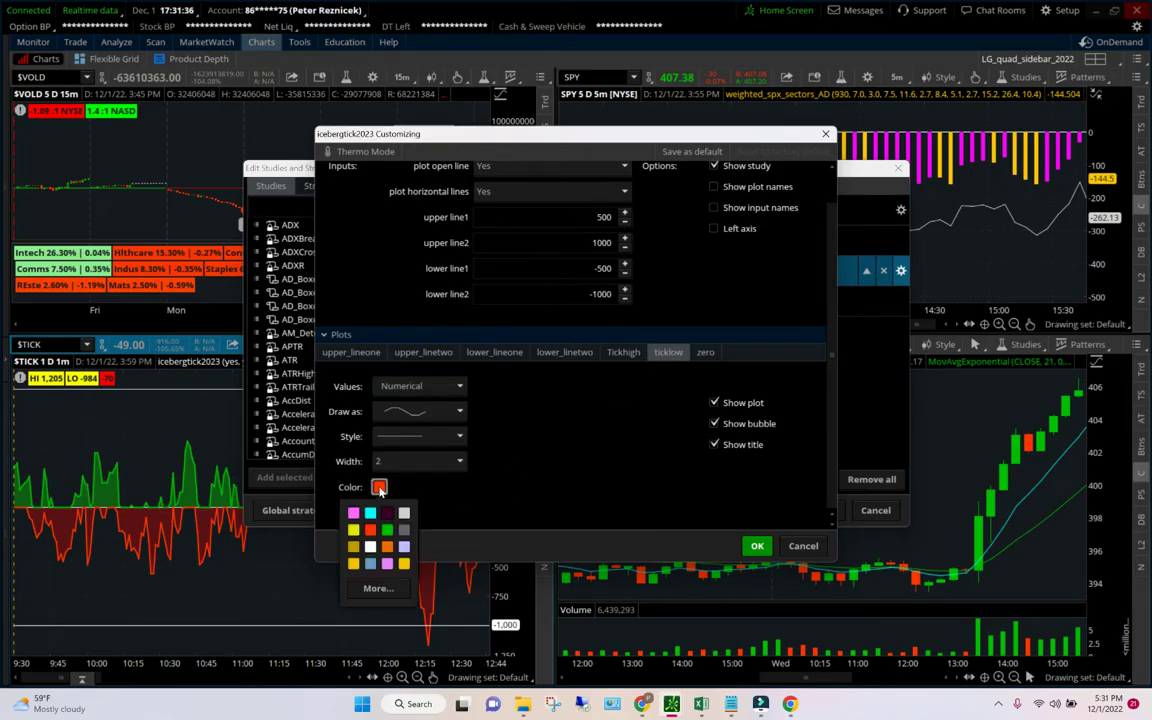
pyautogui.click(370, 547)
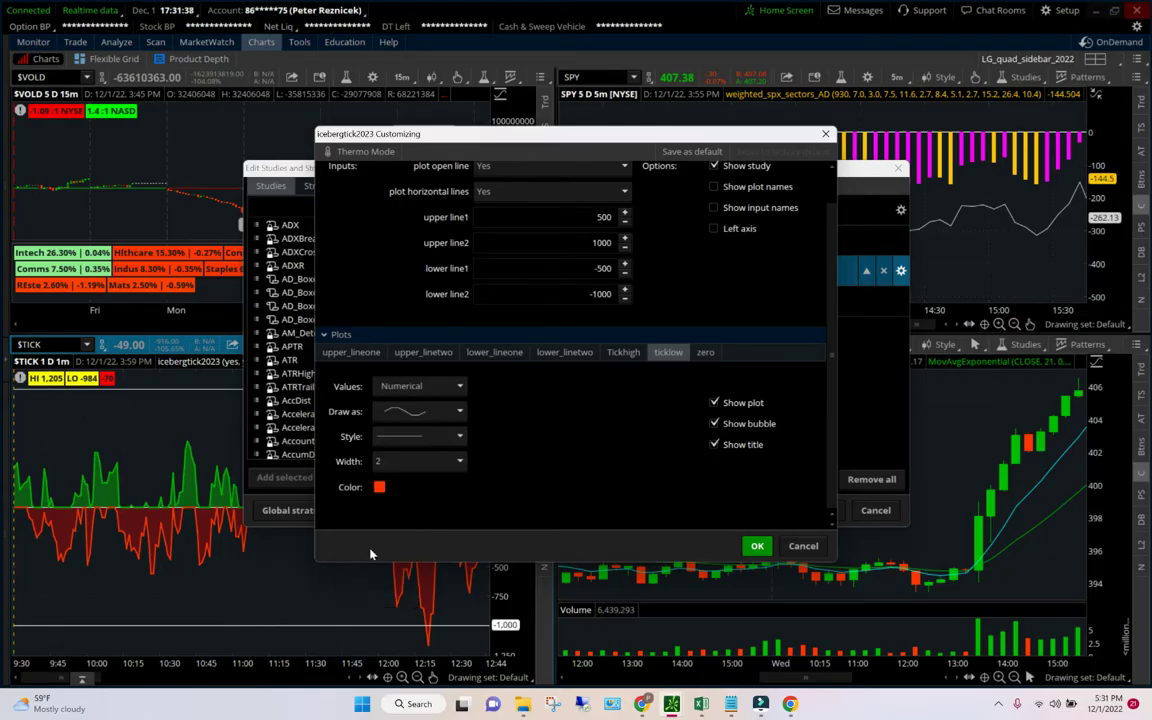
pyautogui.click(755, 547)
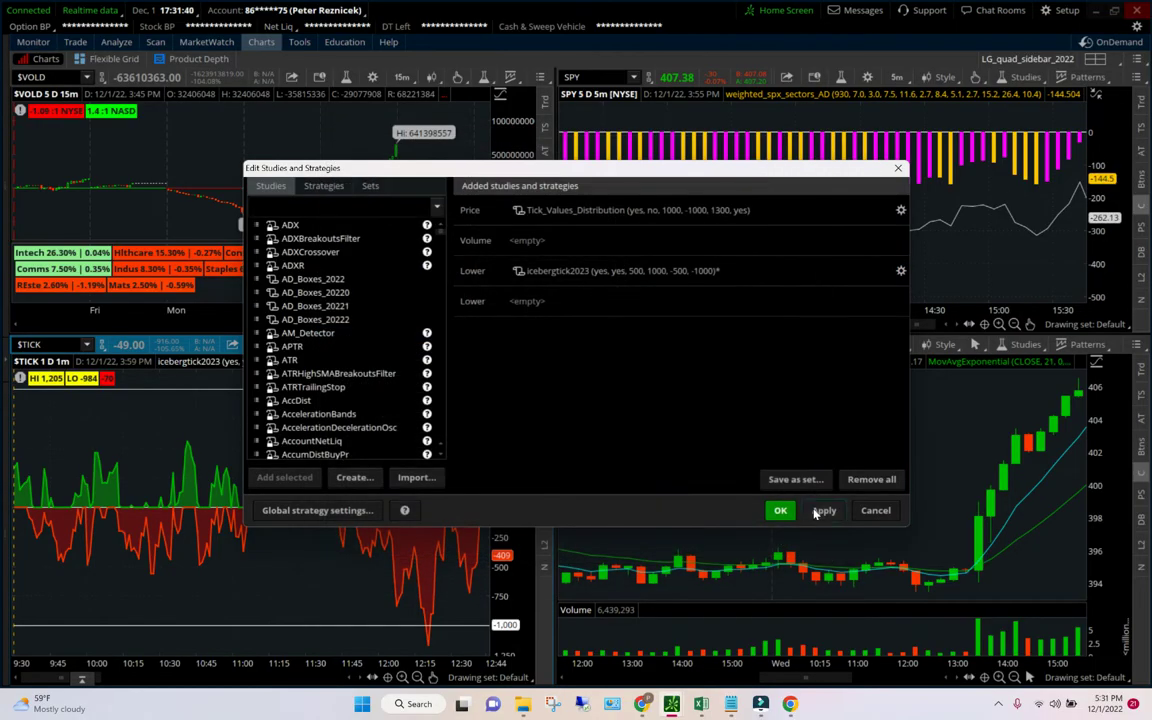
pyautogui.click(779, 509)
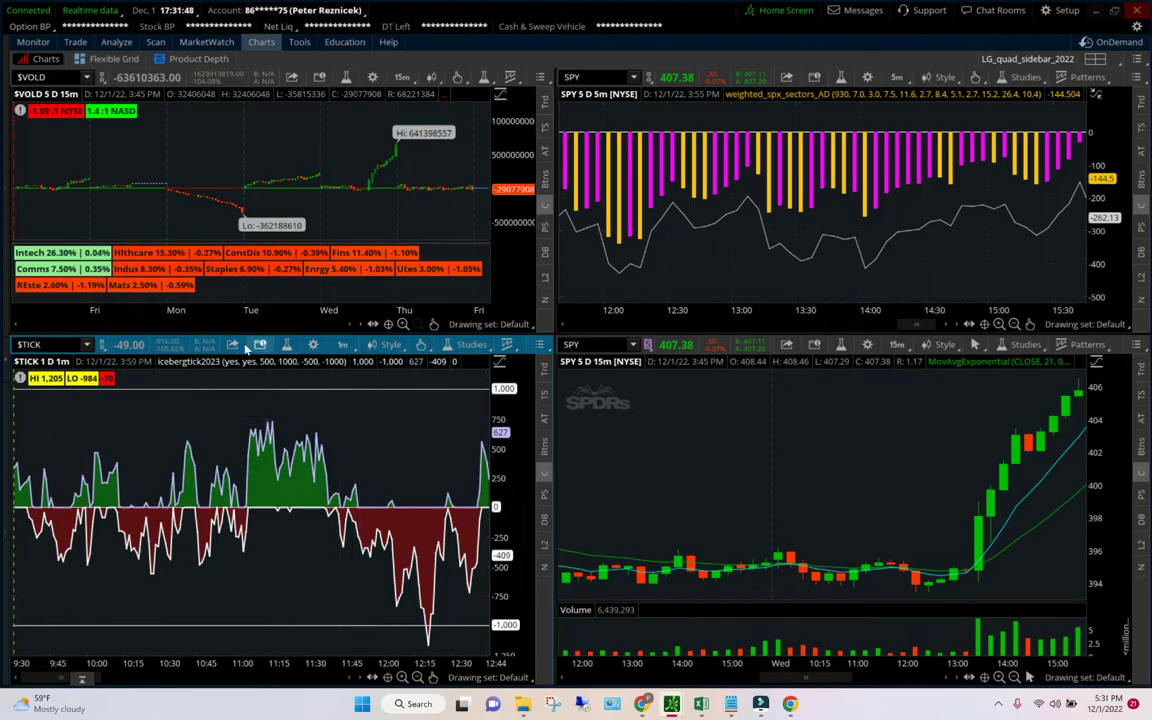
# Step: Set the icebergtick2023 study's Tickhigh plot color to green and its ticklow plot color to red
pyautogui.click(290, 345)
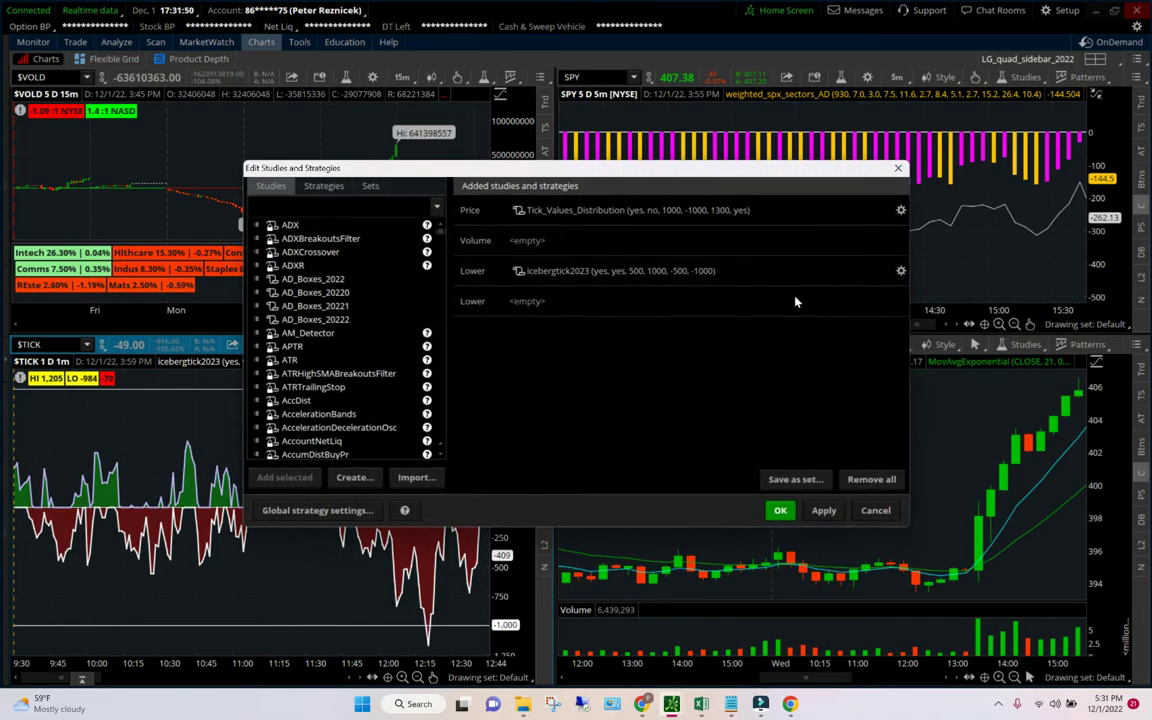
pyautogui.click(901, 271)
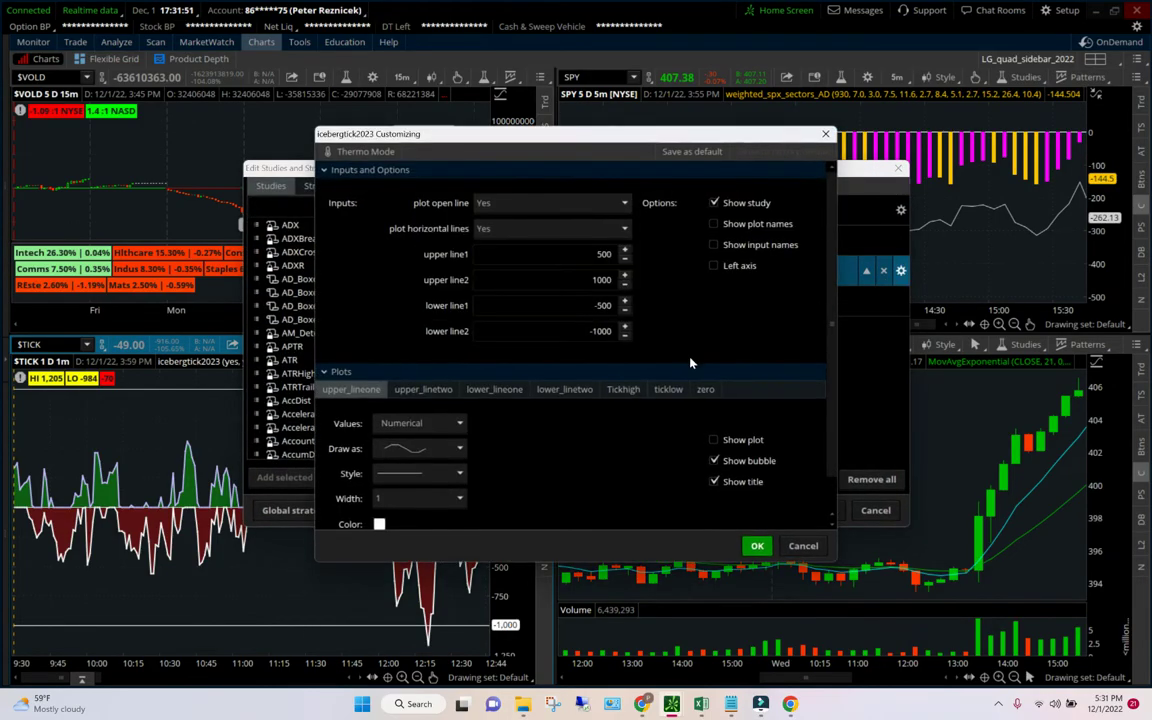
pyautogui.click(623, 389)
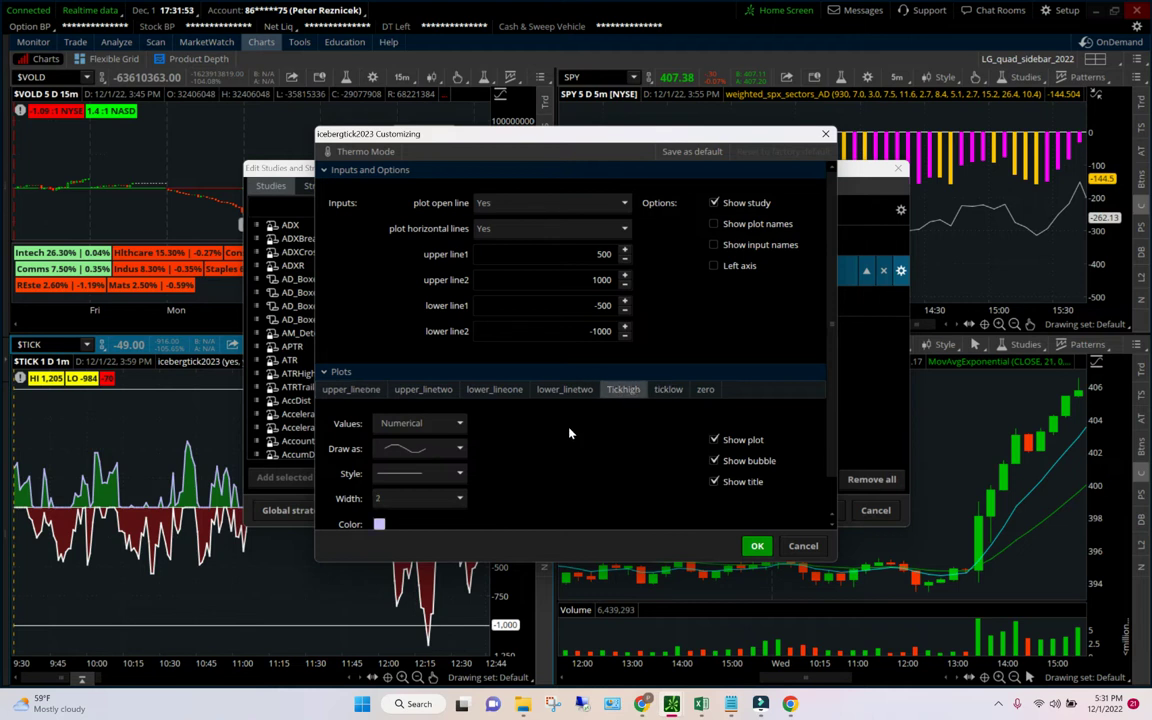
pyautogui.click(379, 524)
pyautogui.click(387, 569)
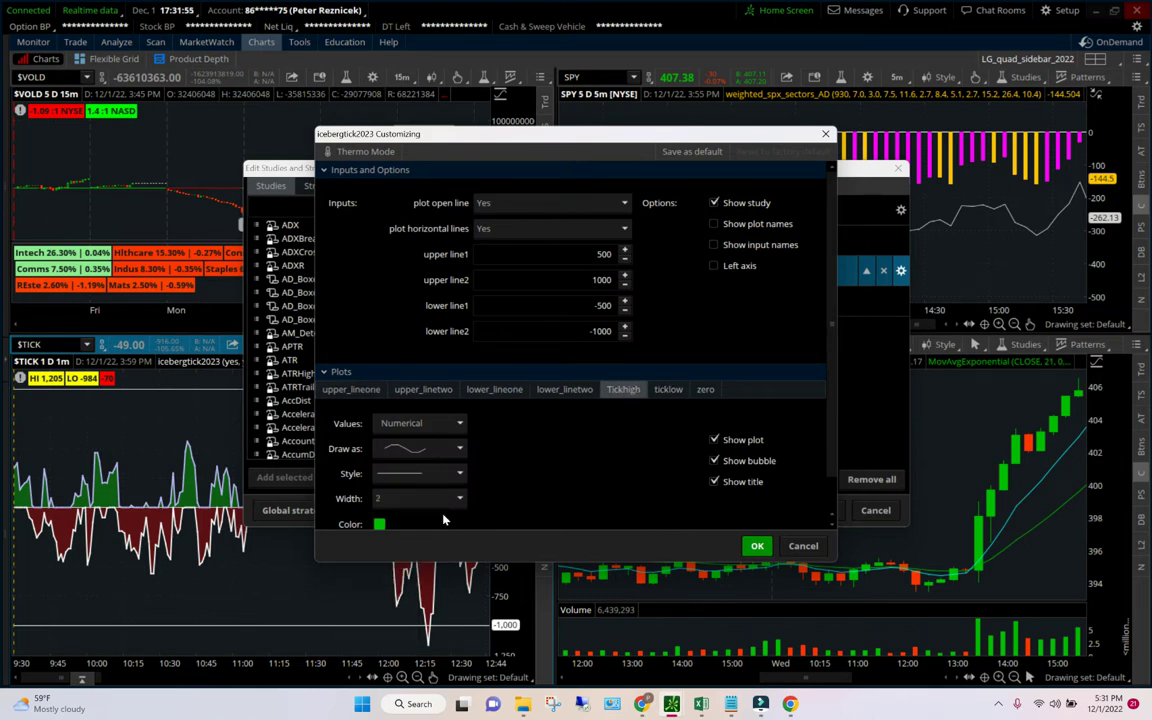
pyautogui.click(668, 389)
pyautogui.click(379, 524)
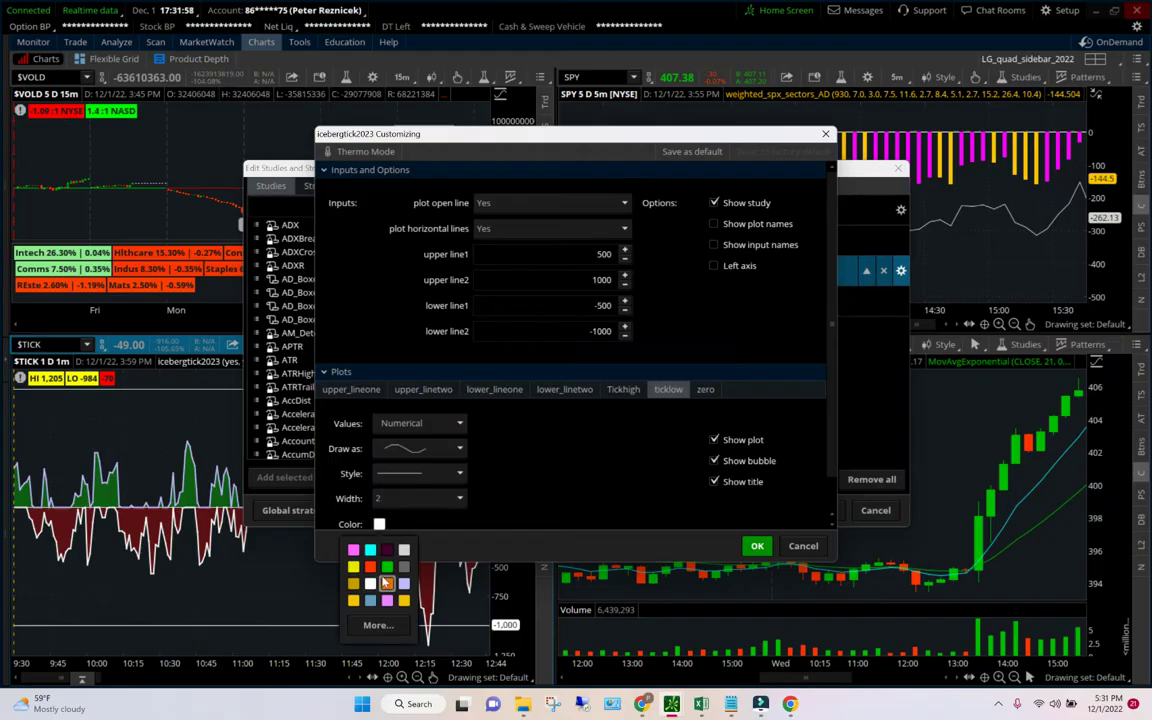
pyautogui.click(345, 548)
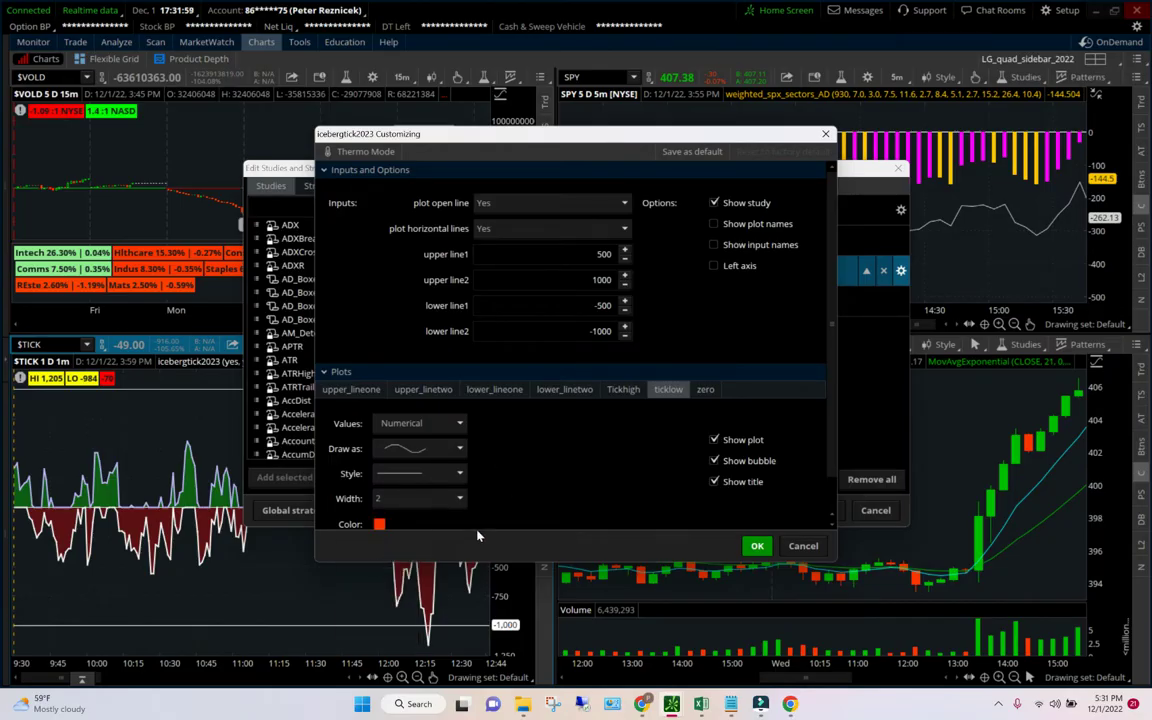
pyautogui.click(757, 546)
pyautogui.click(820, 511)
pyautogui.click(779, 510)
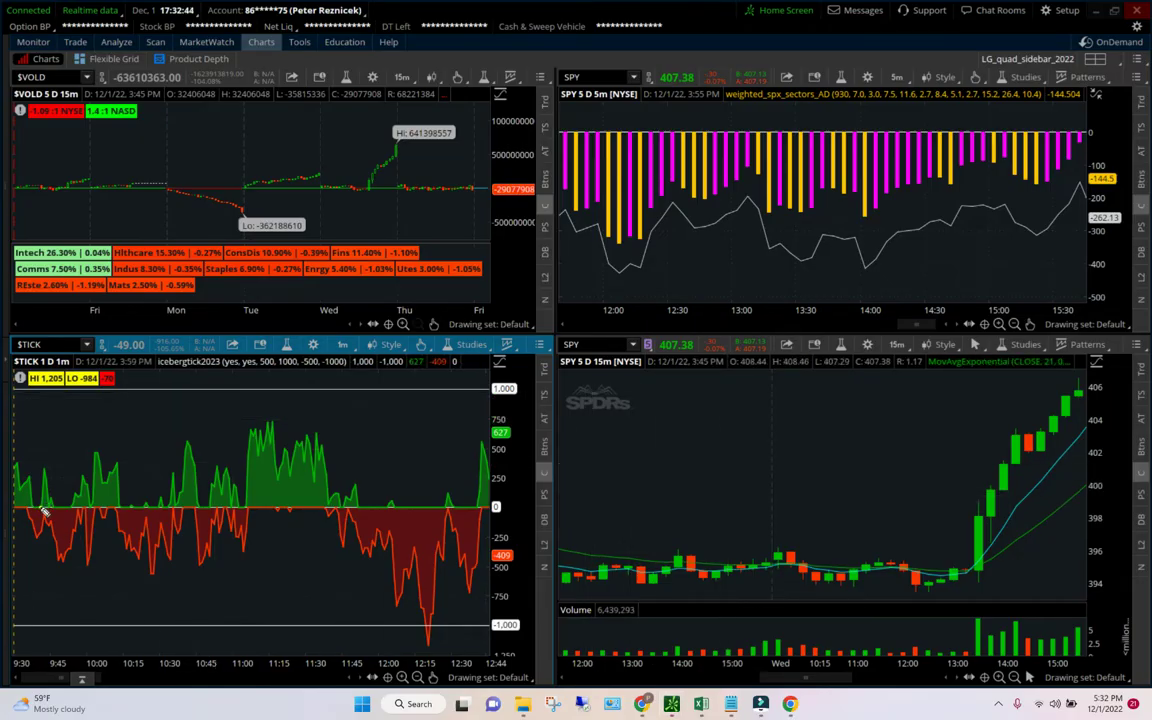
# Step: Mark the zero line on the $TICK chart and clear the markup
pyautogui.moveTo(44, 511); pyautogui.dragTo(75, 511)
pyautogui.moveTo(508, 495)
pyautogui.mouseDown()
pyautogui.moveTo(480, 497)
pyautogui.moveTo(500, 536)
pyautogui.moveTo(516, 500)
pyautogui.moveTo(496, 490)
pyautogui.mouseUp()
pyautogui.press('Escape')
# Step: Box the positive $TICK cluster from about 11:00 to 11:45, link the 11:00 SPY candle to it with an arrow, and clear the markup
pyautogui.moveTo(244, 424); pyautogui.dragTo(350, 520)
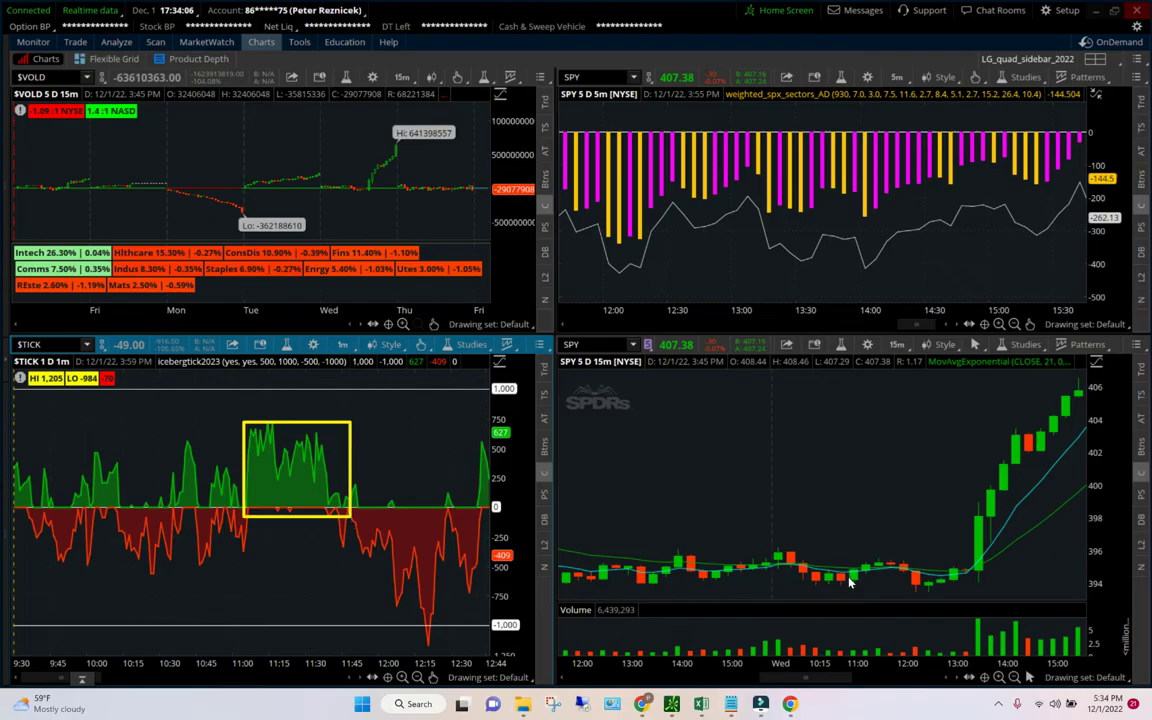
pyautogui.moveTo(846, 581); pyautogui.dragTo(862, 596)
pyautogui.moveTo(851, 583)
pyautogui.mouseDown()
pyautogui.moveTo(535, 535)
pyautogui.moveTo(362, 481)
pyautogui.moveTo(360, 490)
pyautogui.mouseUp()
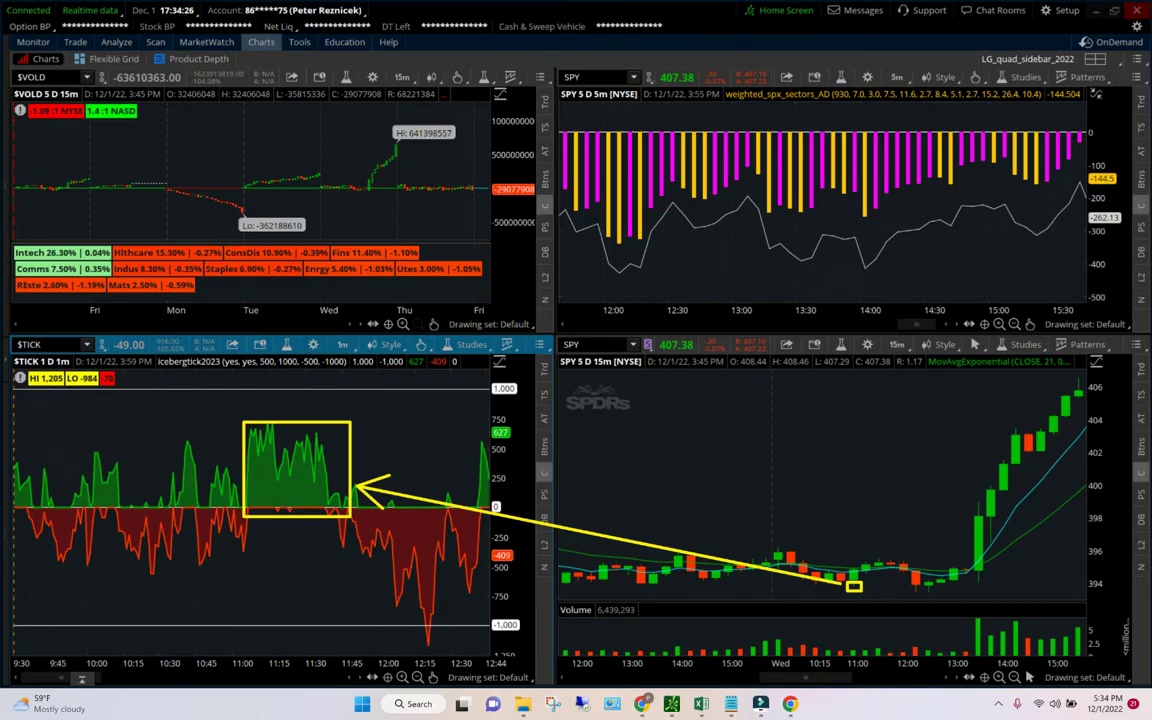
pyautogui.press('Escape')
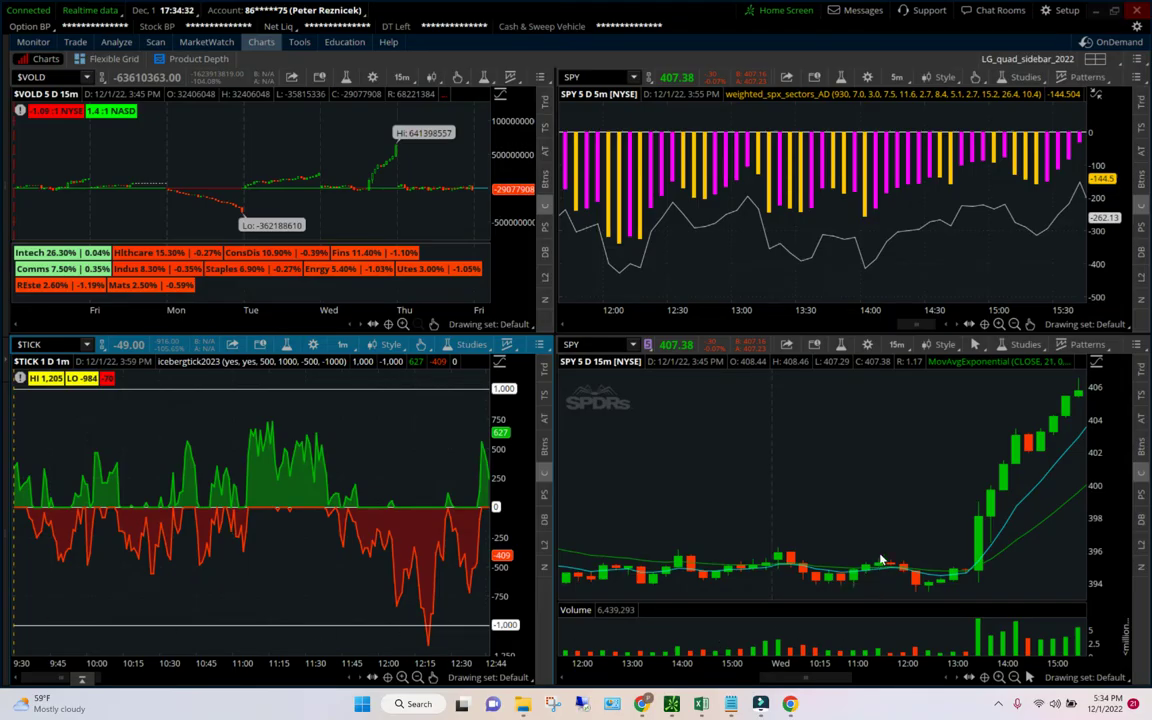
# Step: Mark the SPY dip around 12:00 and box the negative $TICK stretch from about 11:40 to 12:35, clearing the markup at the end
pyautogui.moveTo(884, 551); pyautogui.dragTo(925, 601)
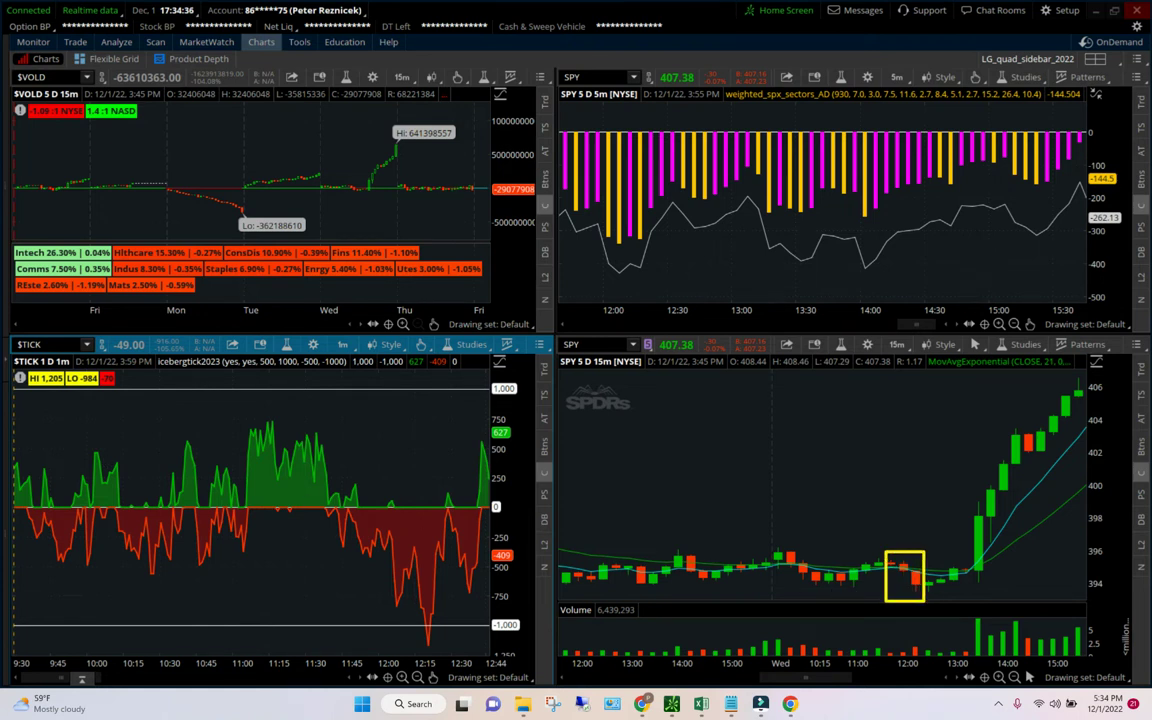
pyautogui.moveTo(830, 590); pyautogui.dragTo(920, 596)
pyautogui.moveTo(340, 497)
pyautogui.mouseDown()
pyautogui.moveTo(486, 501)
pyautogui.moveTo(479, 643)
pyautogui.mouseUp()
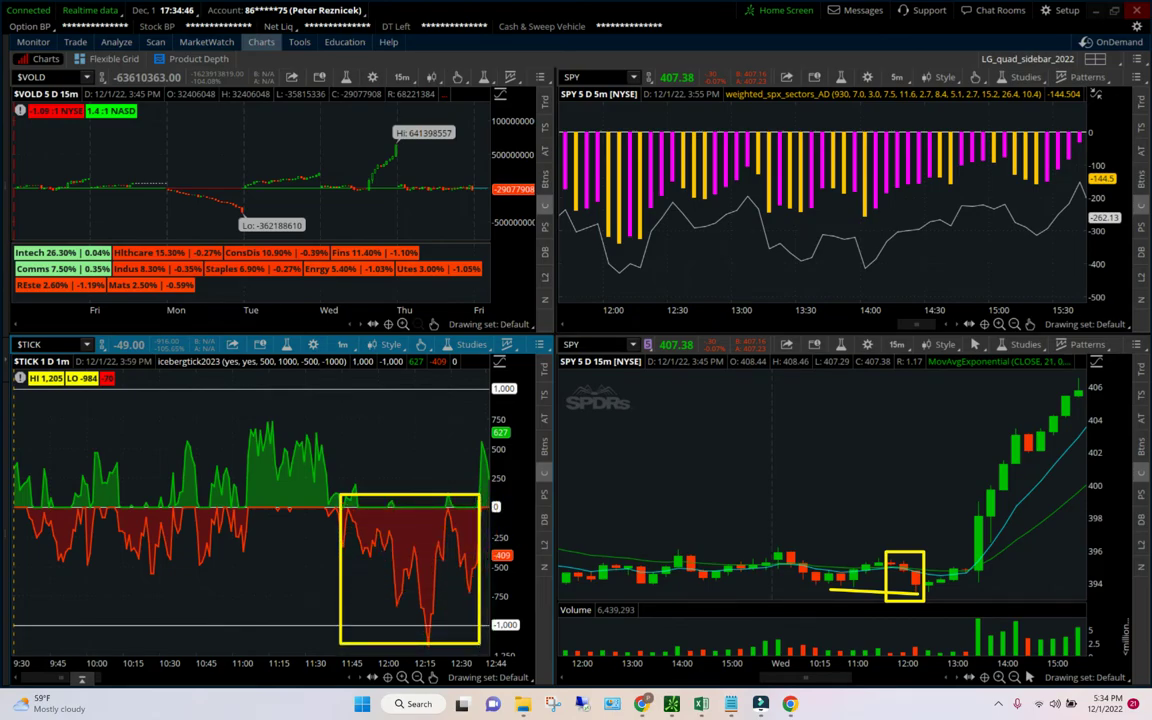
pyautogui.moveTo(386, 630); pyautogui.dragTo(428, 641)
pyautogui.press('Escape')
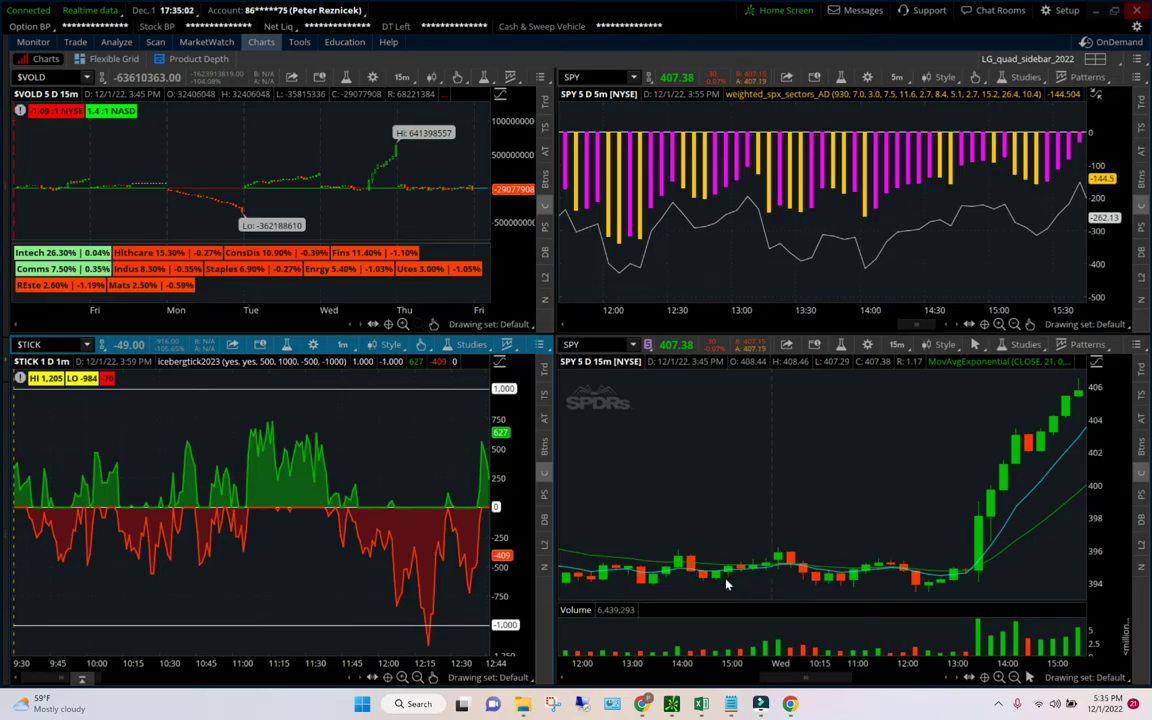
# Step: Box the sideways SPY candles before 15:00 and the mixed $TICK readings from about 9:30 to 10:55
pyautogui.moveTo(730, 551)
pyautogui.mouseDown()
pyautogui.moveTo(725, 581)
pyautogui.moveTo(576, 595)
pyautogui.mouseUp()
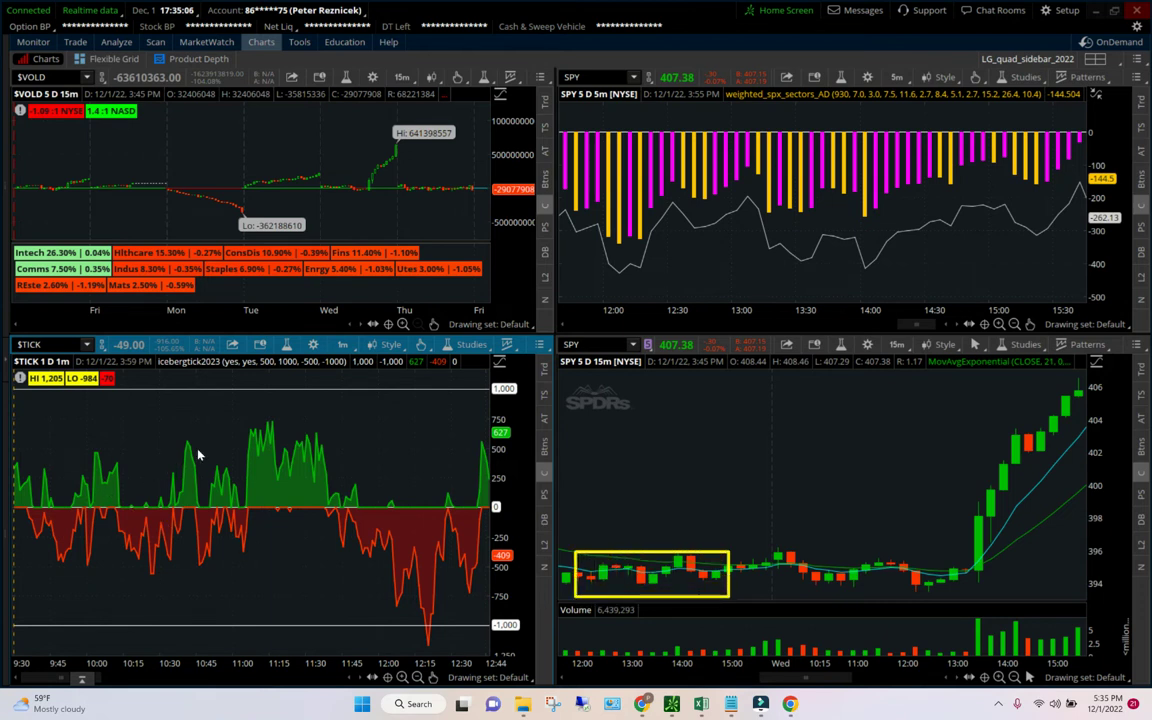
pyautogui.moveTo(235, 467); pyautogui.dragTo(27, 560)
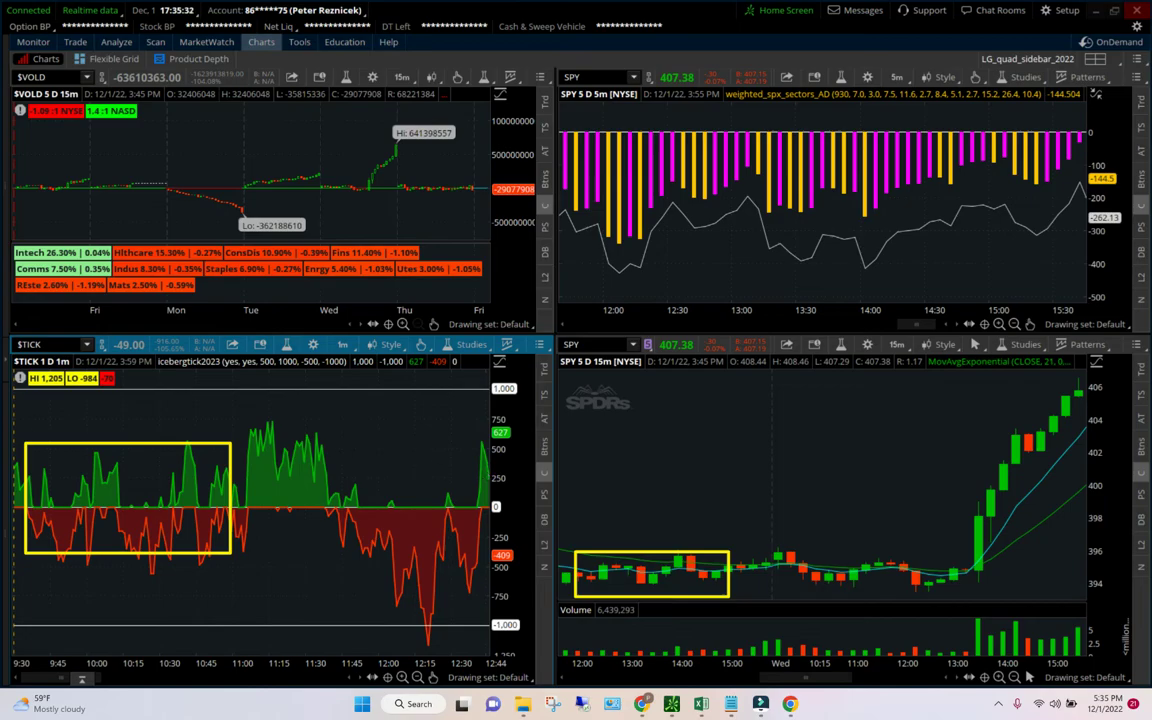
# Step: Switch the 15-minute SPY chart's symbol to $TICK and enlarge its Thursday session
pyautogui.click(596, 342)
pyautogui.write('$TICK')
pyautogui.press('Return')
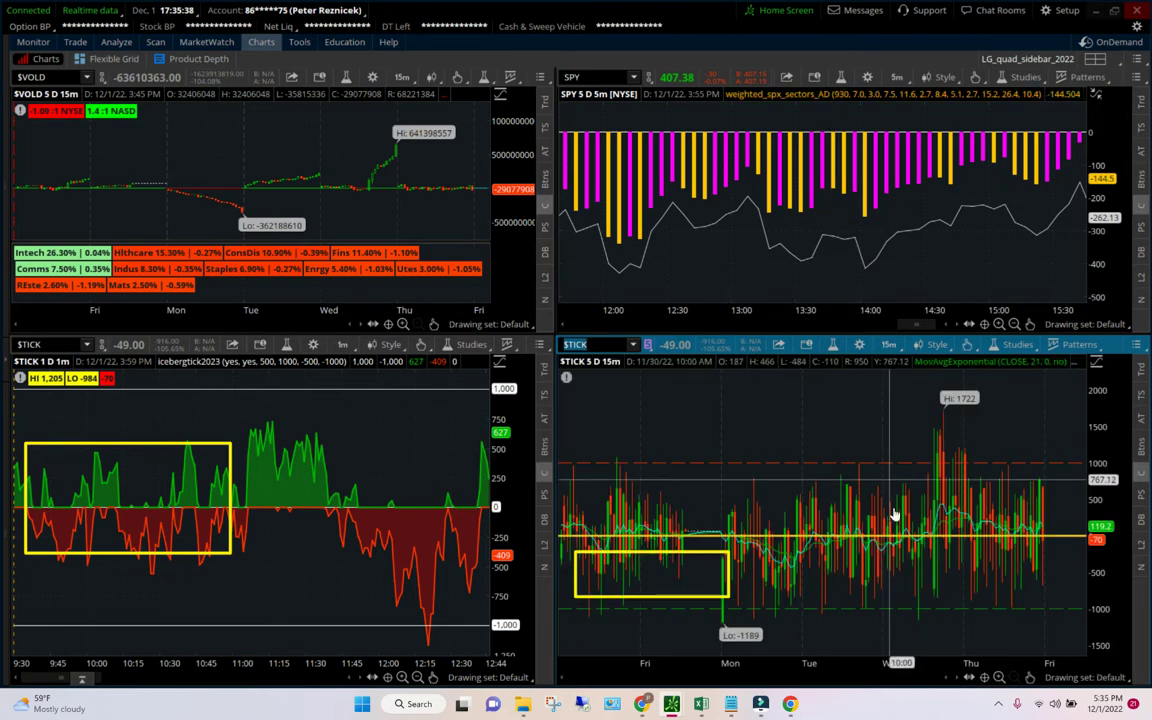
pyautogui.scroll(2, 968, 663)
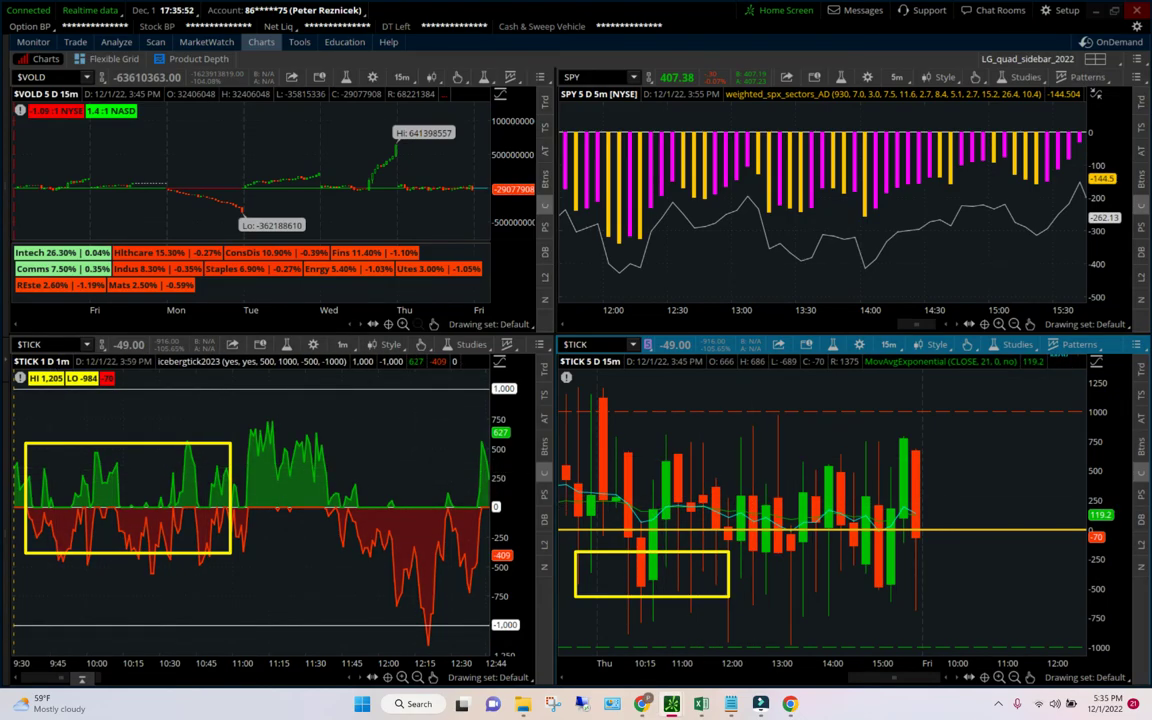
# Step: Examine Thursday's opening on the 1-minute $TICK study chart alongside the 15-minute $TICK candles
pyautogui.moveTo(250, 500); pyautogui.dragTo(333, 430)
pyautogui.scroll(-10, 333, 430)
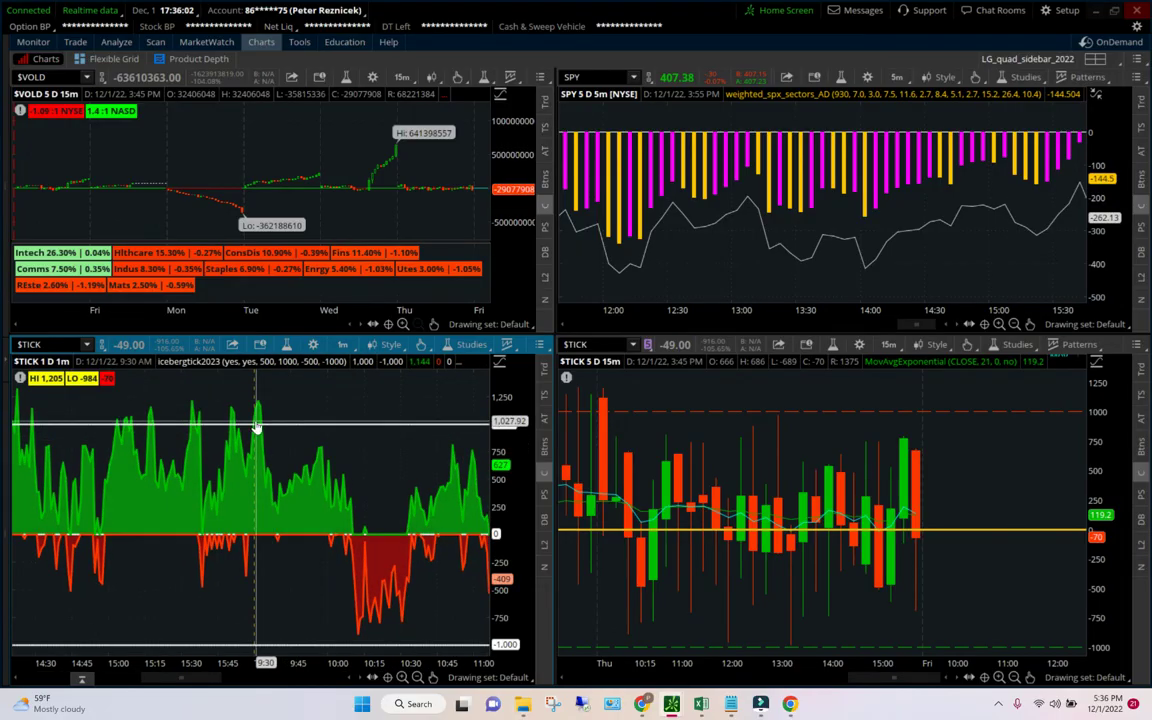
pyautogui.moveTo(712, 471); pyautogui.dragTo(746, 455)
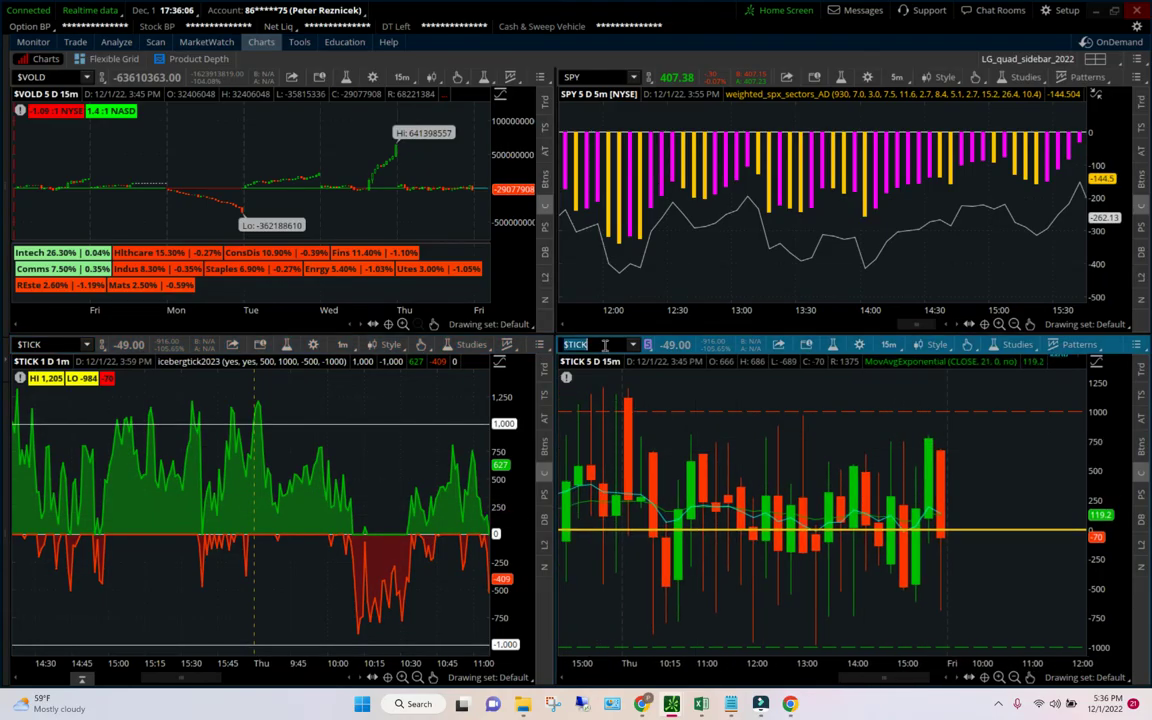
# Step: Switch the 15-minute $TICK candle chart's symbol back to SPY
pyautogui.click(604, 345)
pyautogui.write('SPY')
pyautogui.press('Return')
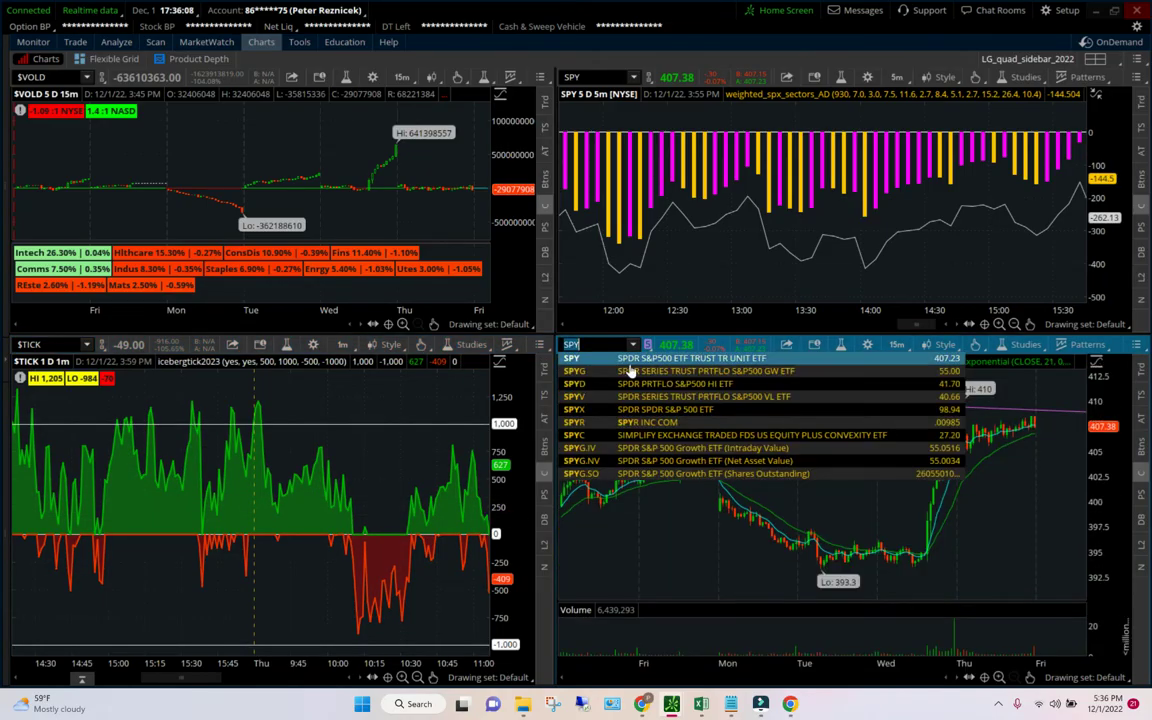
pyautogui.click(638, 362)
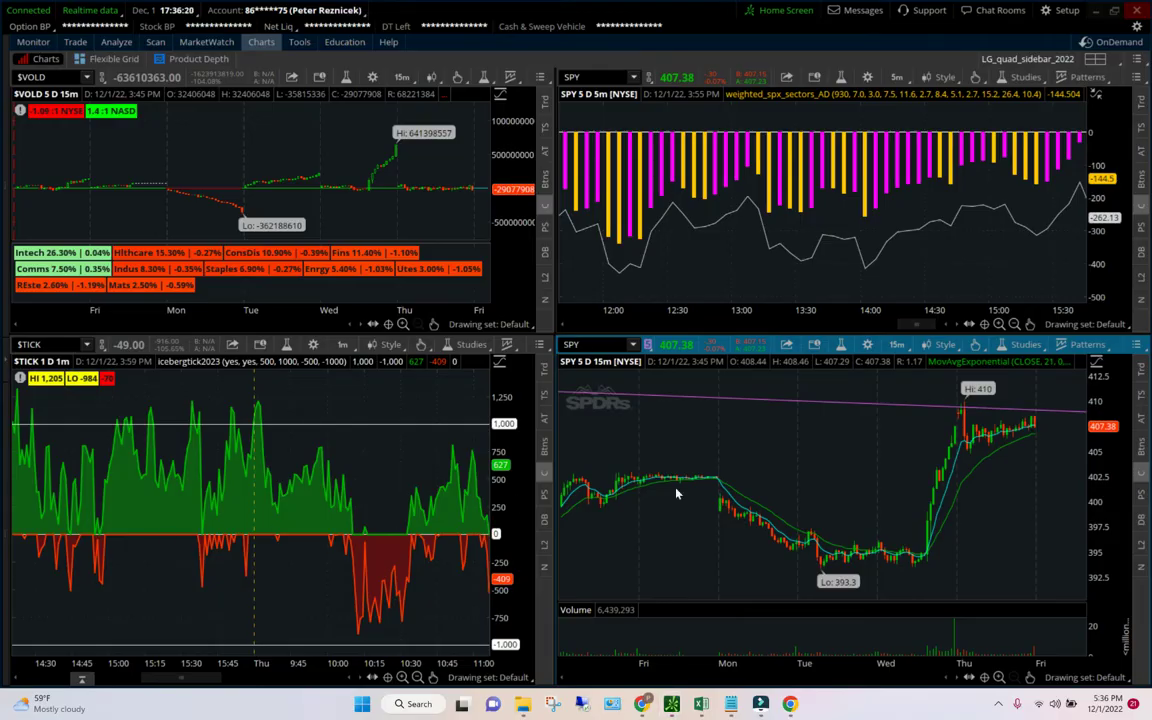
# Step: Box the negative $TICK stretch from about 10:00 to 10:35 on the study chart, clearing the markup at the end
pyautogui.moveTo(343, 536); pyautogui.dragTo(422, 643)
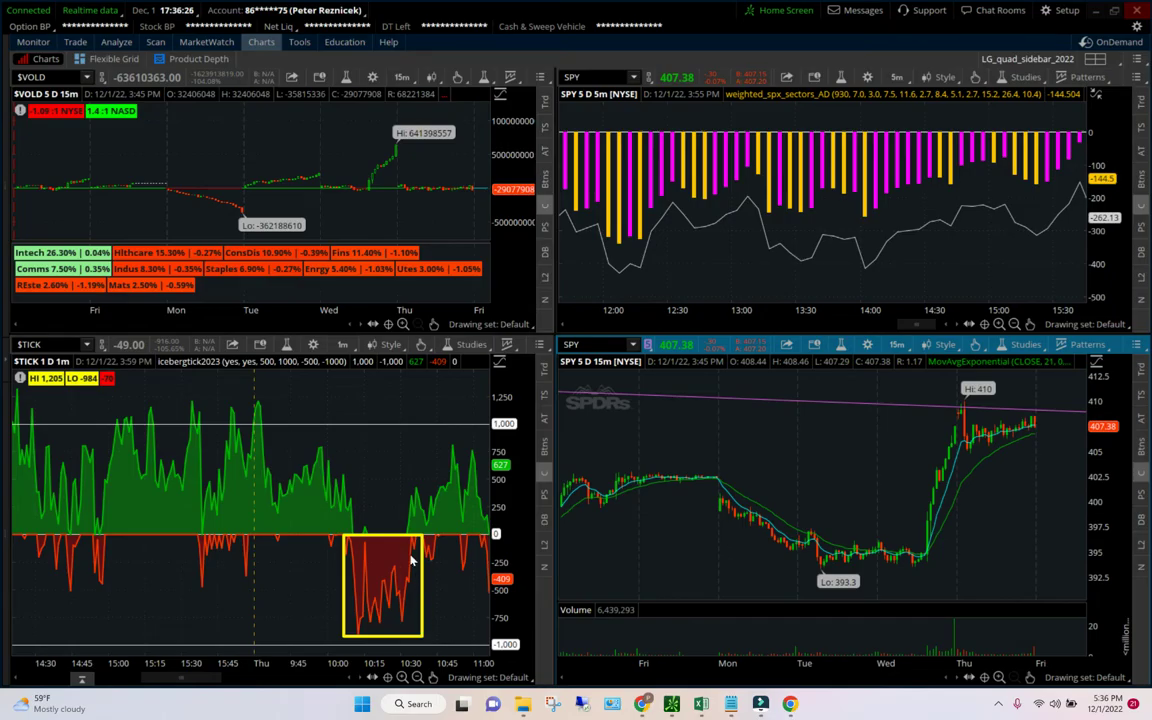
pyautogui.moveTo(399, 490); pyautogui.dragTo(428, 524)
pyautogui.press('Delete')
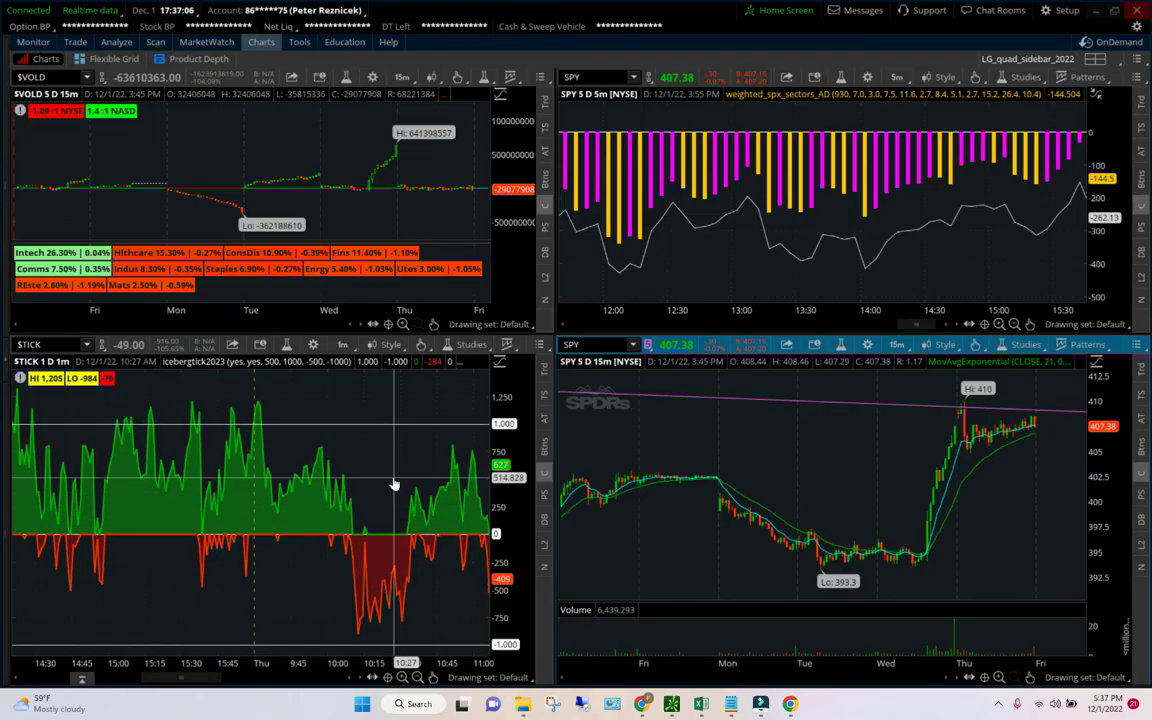
# Step: Box the mixed $TICK readings from about 10:30 to 11:00, add an arrow at their start, outline the positive and negative portions, and clear the markup
pyautogui.moveTo(393, 483); pyautogui.dragTo(304, 491)
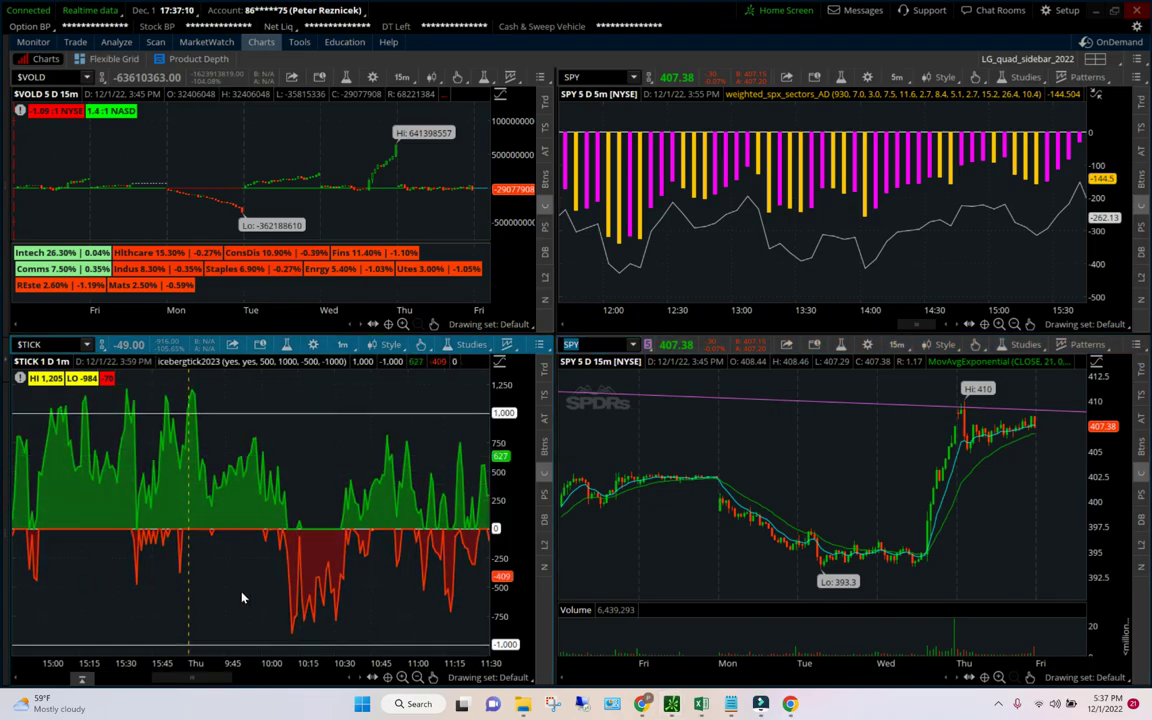
pyautogui.moveTo(345, 437)
pyautogui.mouseDown()
pyautogui.moveTo(428, 466)
pyautogui.moveTo(423, 572)
pyautogui.mouseUp()
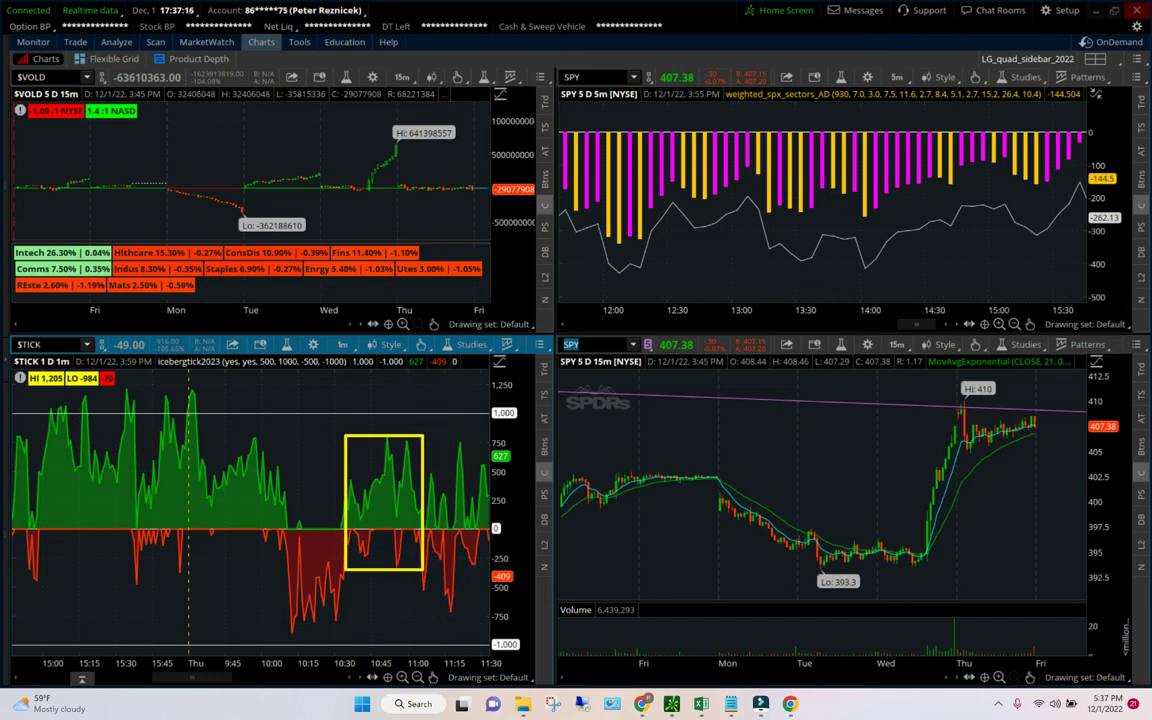
pyautogui.moveTo(230, 603); pyautogui.dragTo(340, 537)
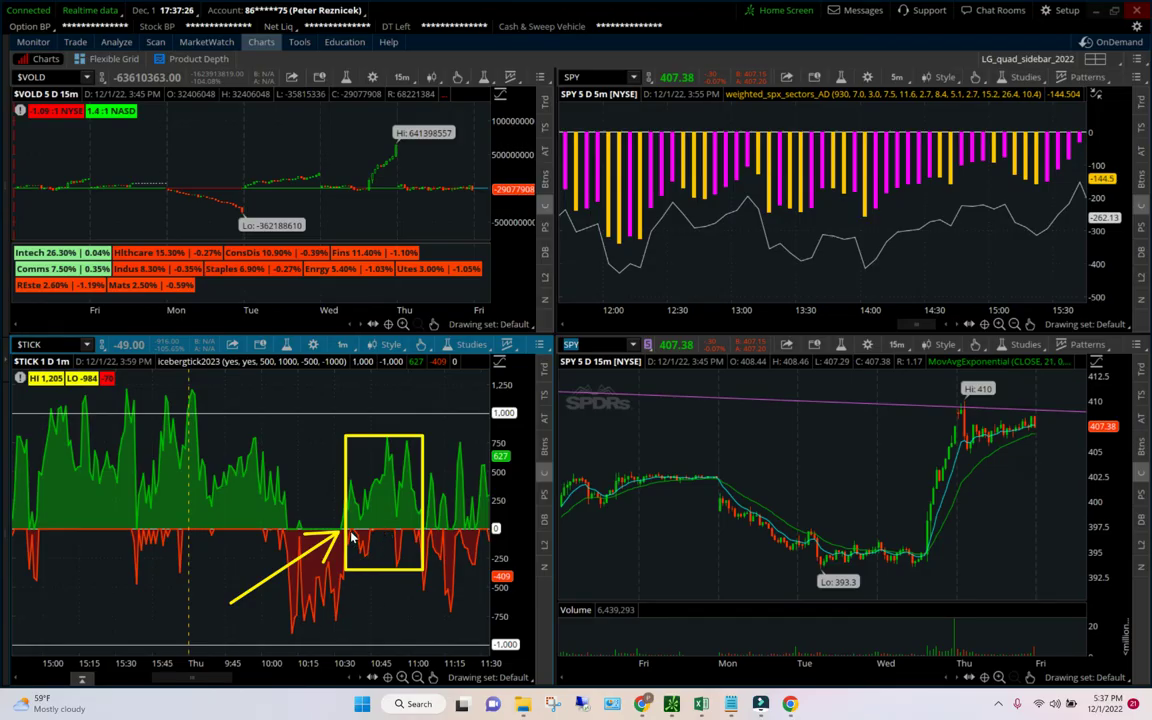
pyautogui.moveTo(350, 560)
pyautogui.mouseDown()
pyautogui.moveTo(404, 530)
pyautogui.moveTo(330, 440)
pyautogui.moveTo(352, 437)
pyautogui.mouseUp()
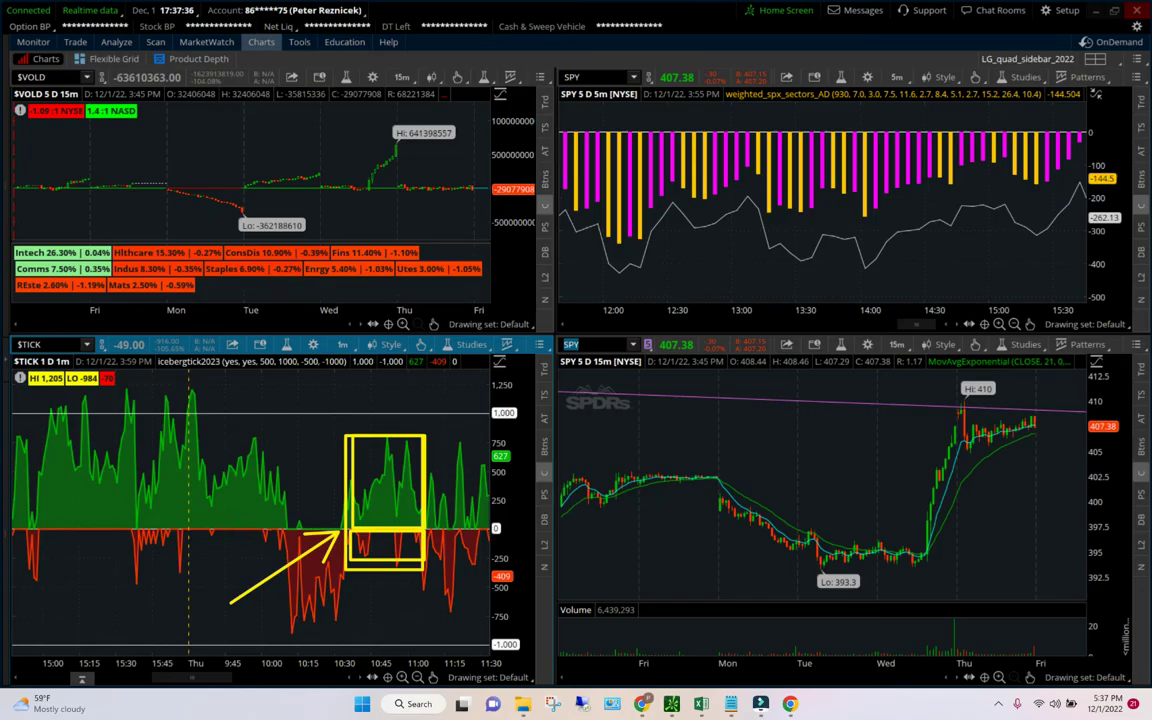
pyautogui.press('Escape')
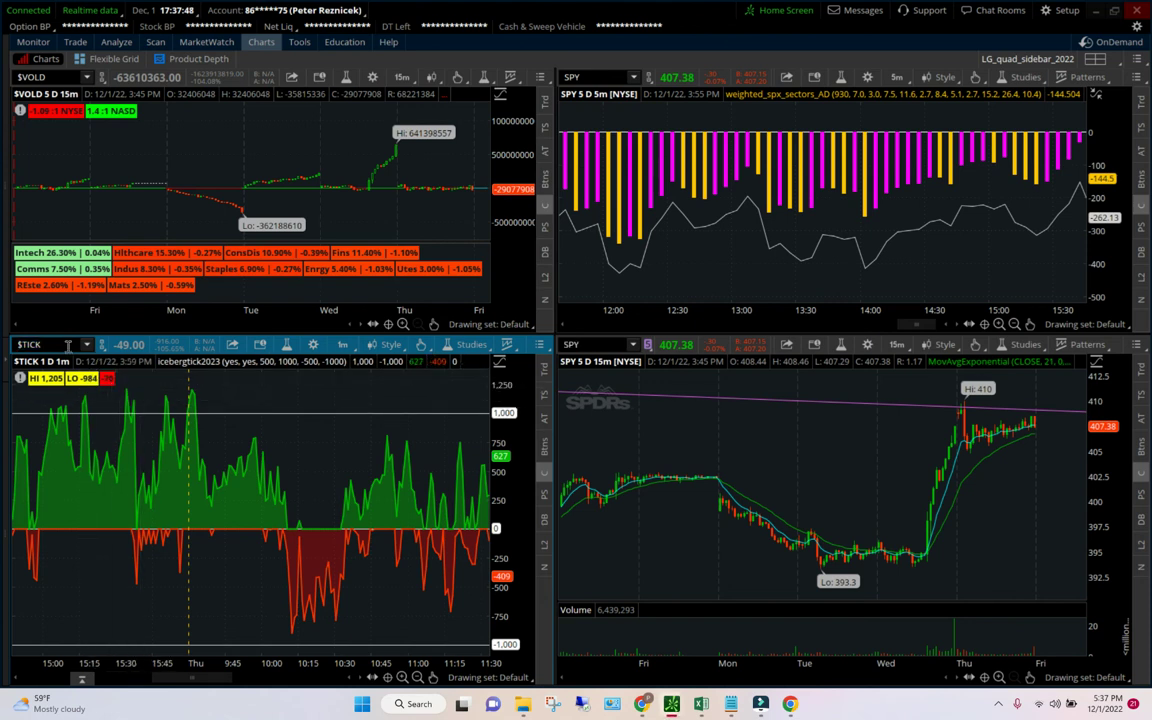
# Step: View the icebergtick2023 study on the $TICK/Q and $TIKSP symbols in the 1-minute chart
pyautogui.write('/Q')
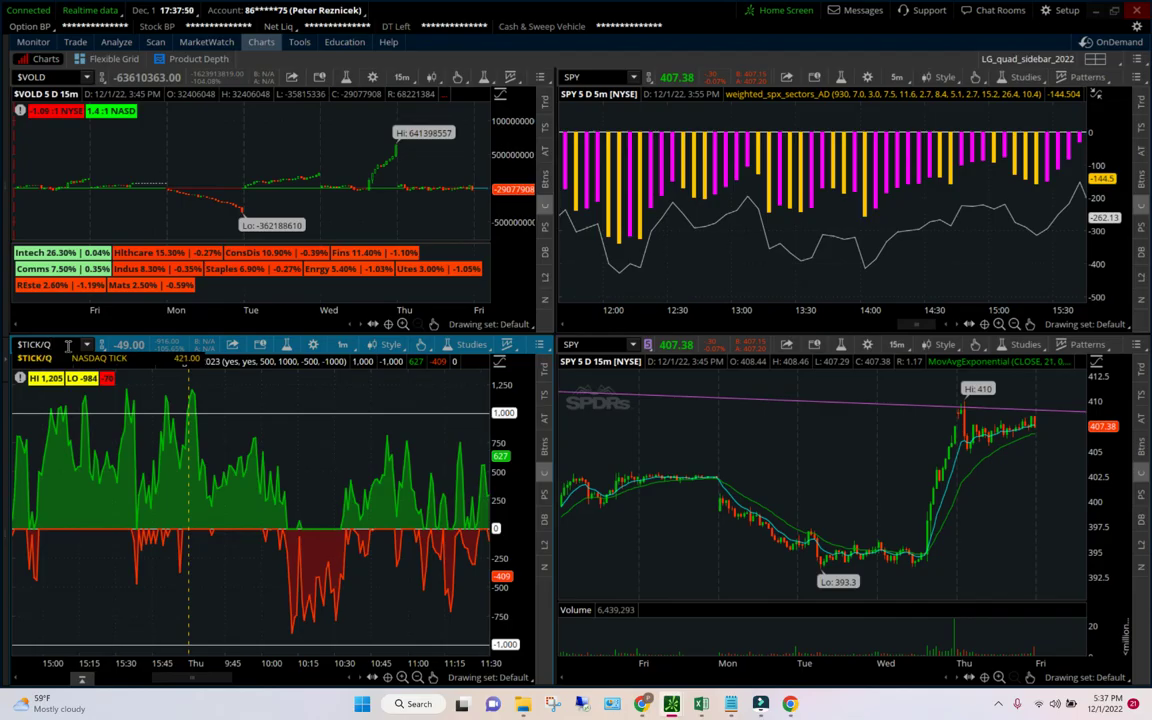
pyautogui.press('Return')
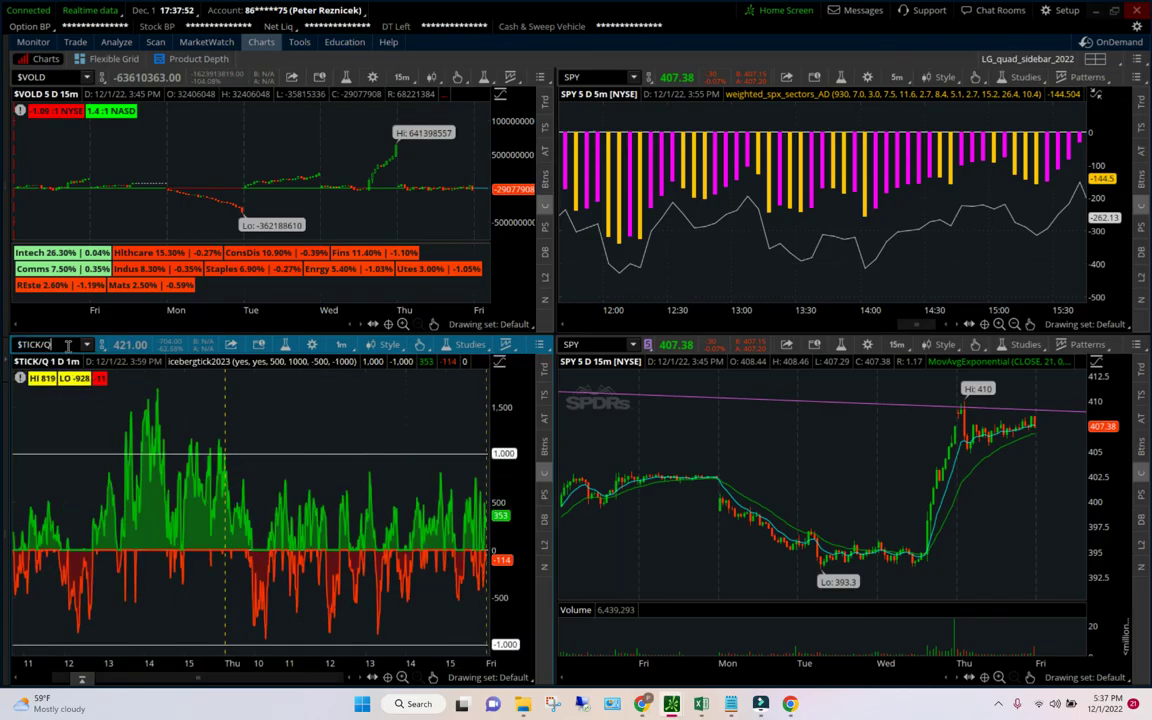
pyautogui.press('BackSpace')
pyautogui.press('BackSpace')
pyautogui.press('BackSpace')
pyautogui.press('BackSpace')
pyautogui.press('BackSpace')
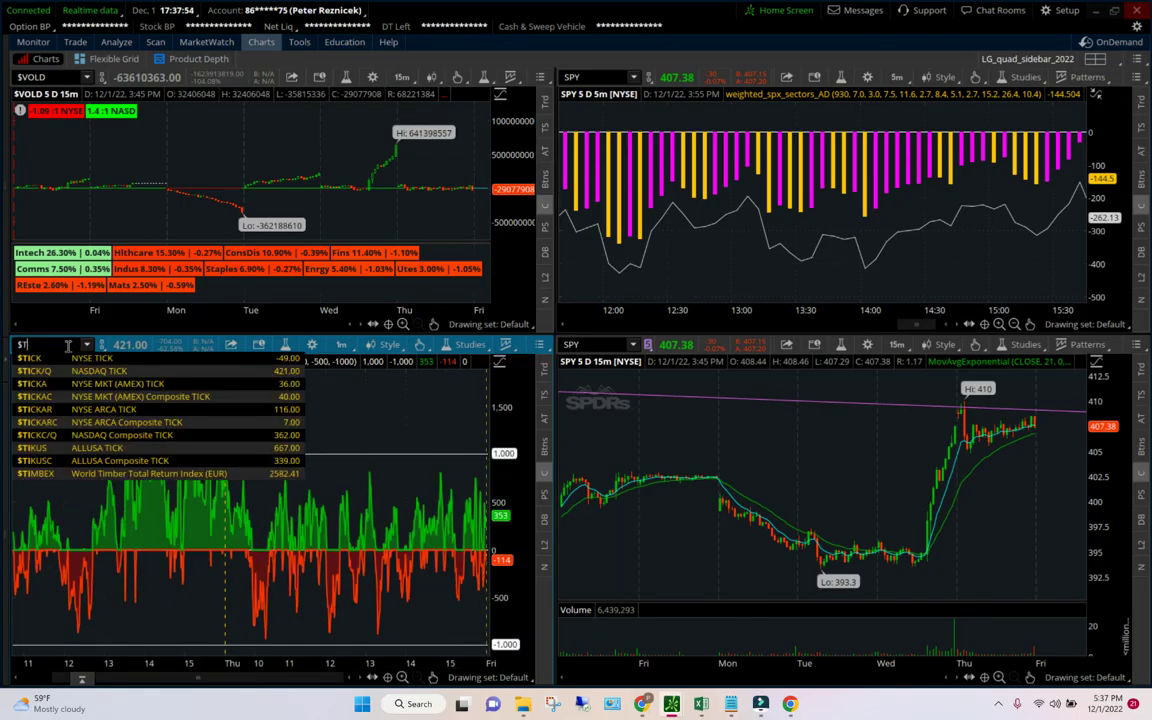
pyautogui.write('ICKS')
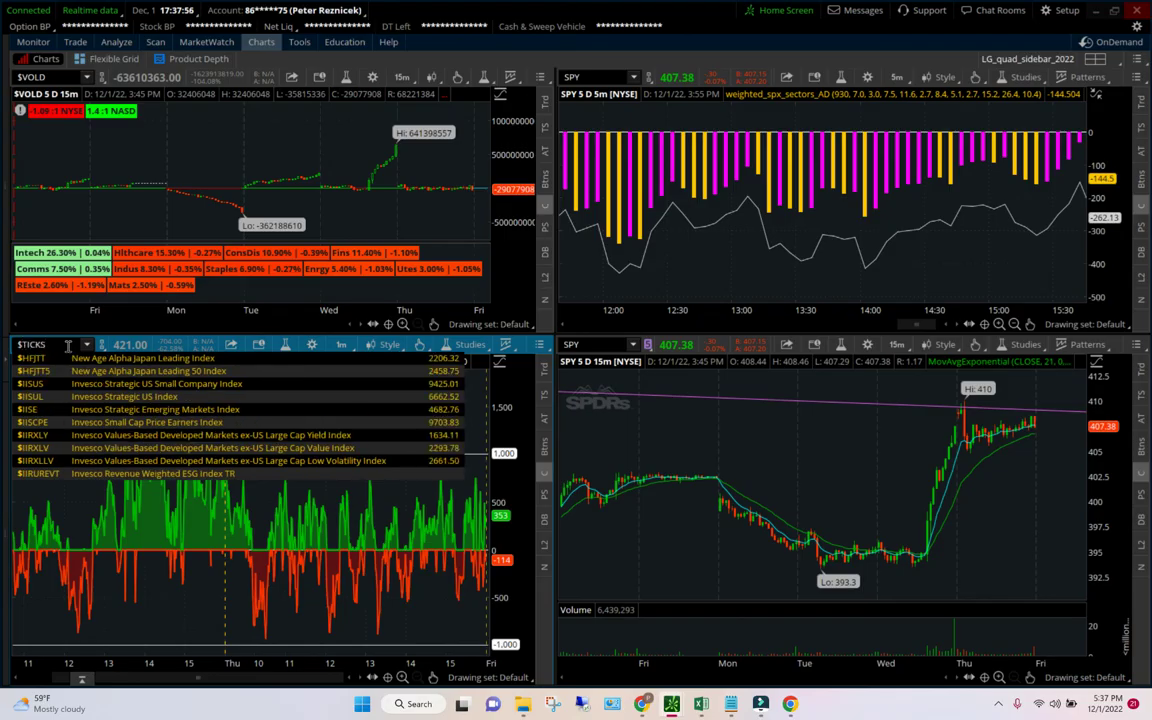
pyautogui.press('BackSpace')
pyautogui.press('BackSpace')
pyautogui.press('BackSpace')
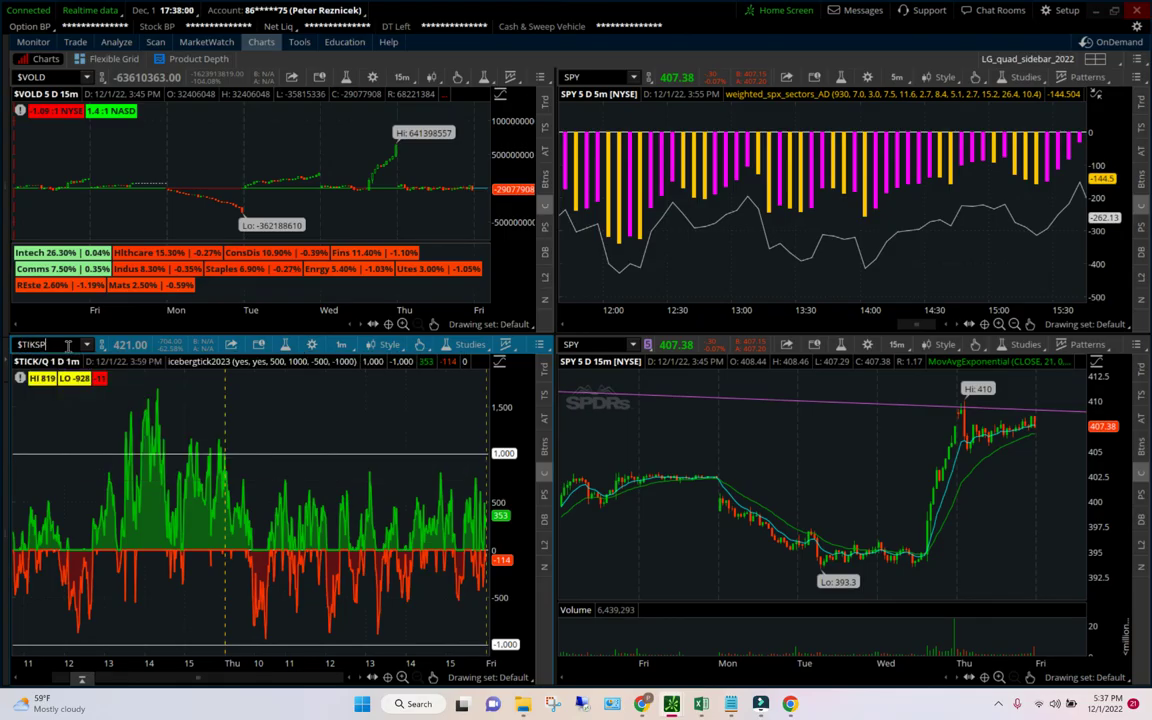
pyautogui.press('Return')
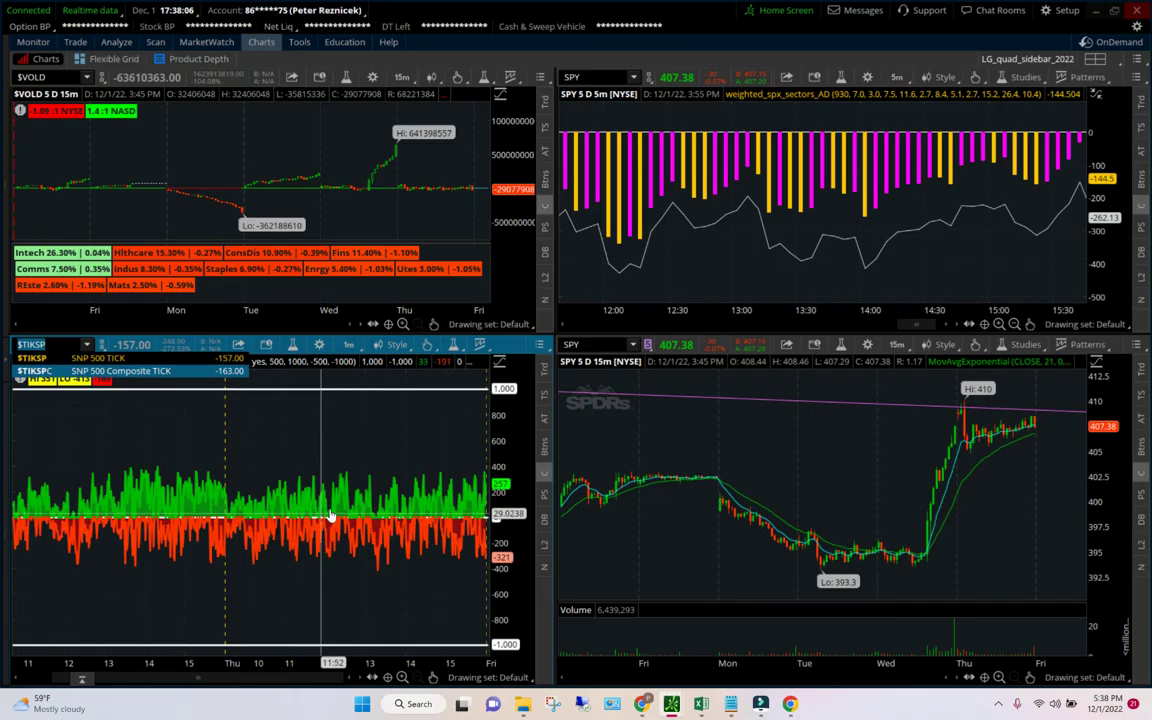
# Step: Return the 1-minute study chart's symbol to $TICK
pyautogui.click(71, 344)
pyautogui.write('$TI')
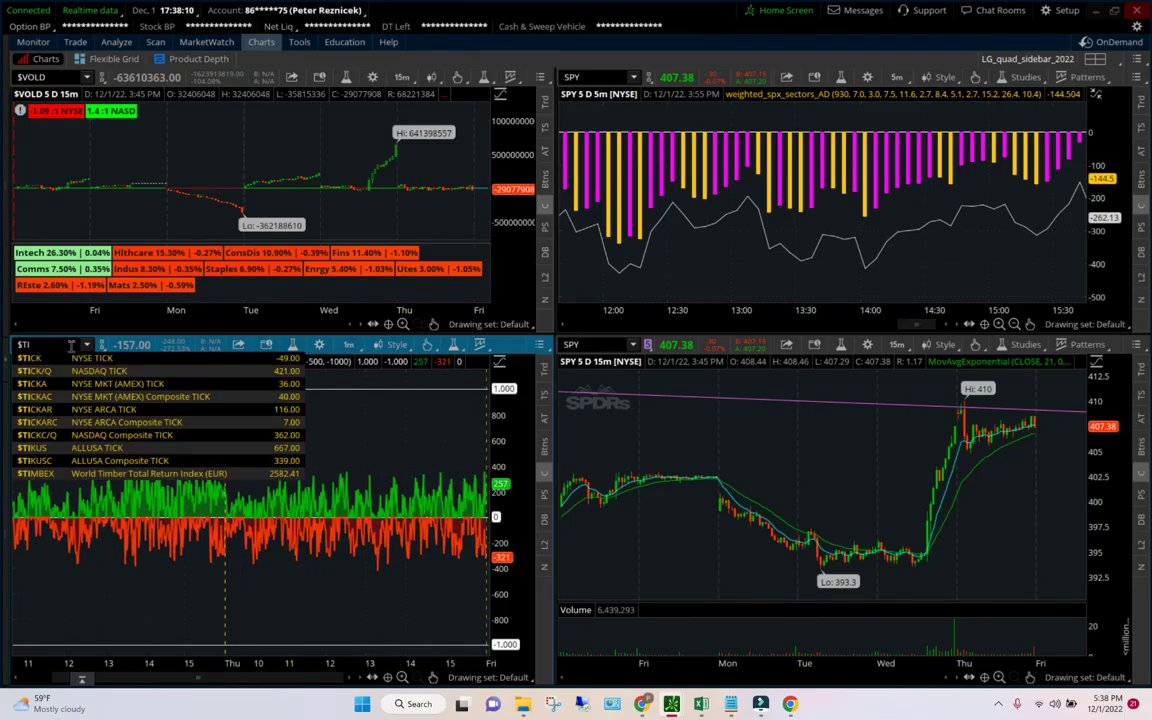
pyautogui.write('KSCK')
pyautogui.press('Return')
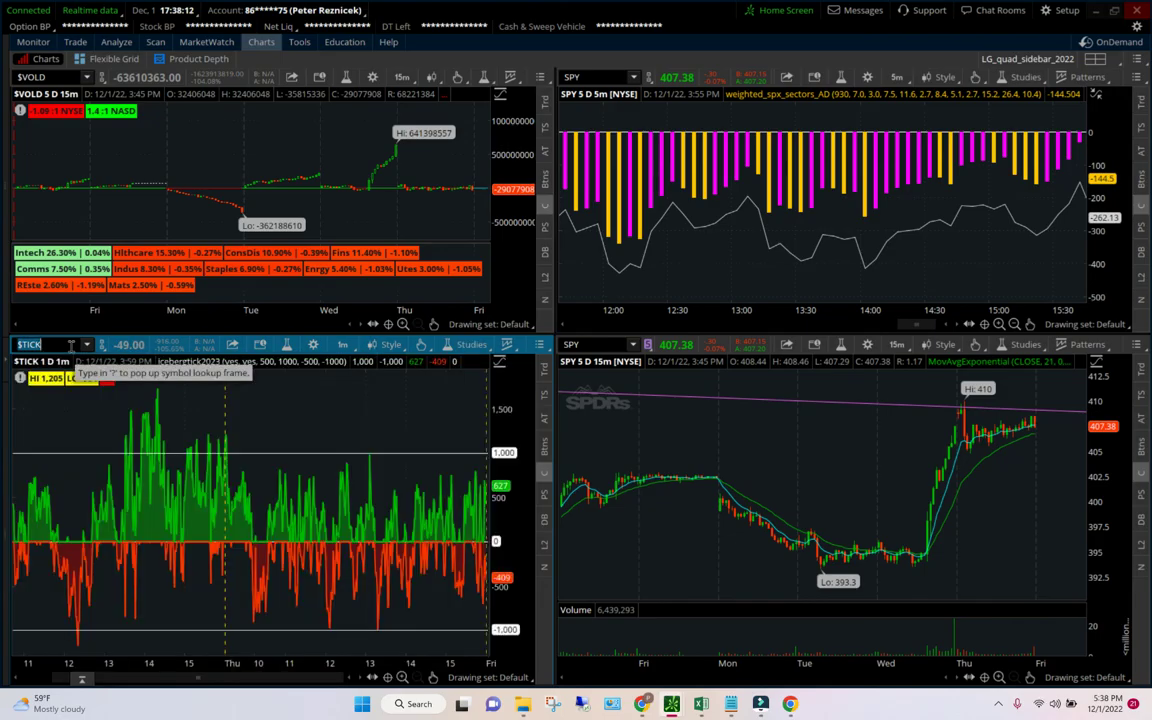